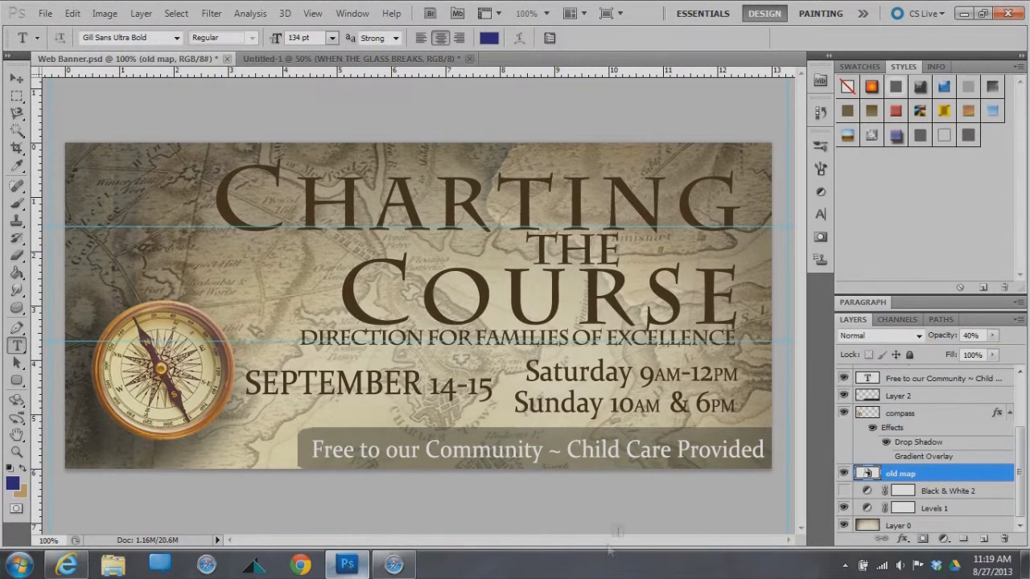
# Step: Hide the three text layers and the dark bar on Layer 2 of the web banner
pyautogui.scroll(3, 1020, 449)
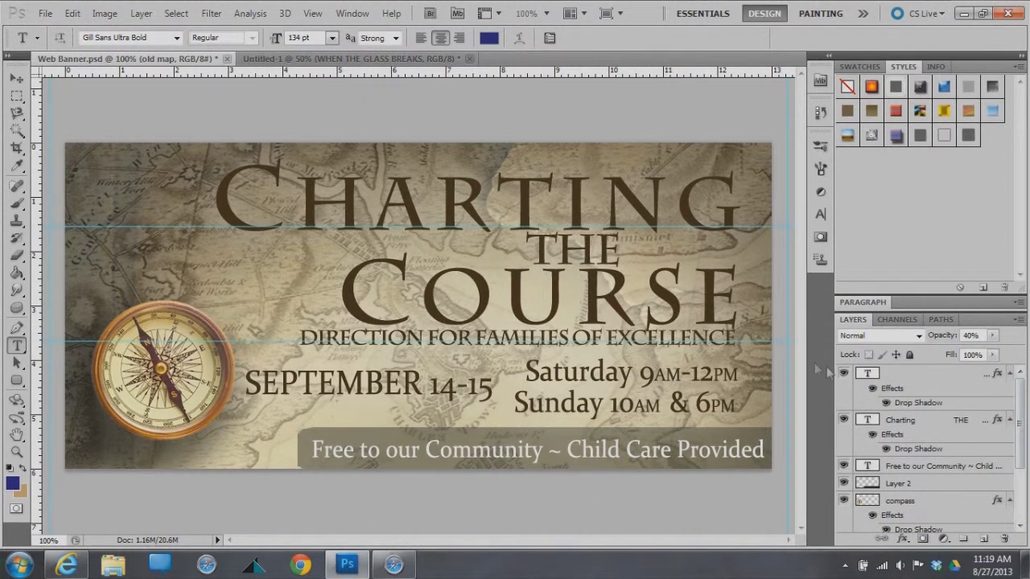
pyautogui.click(844, 374)
pyautogui.click(843, 420)
pyautogui.click(844, 466)
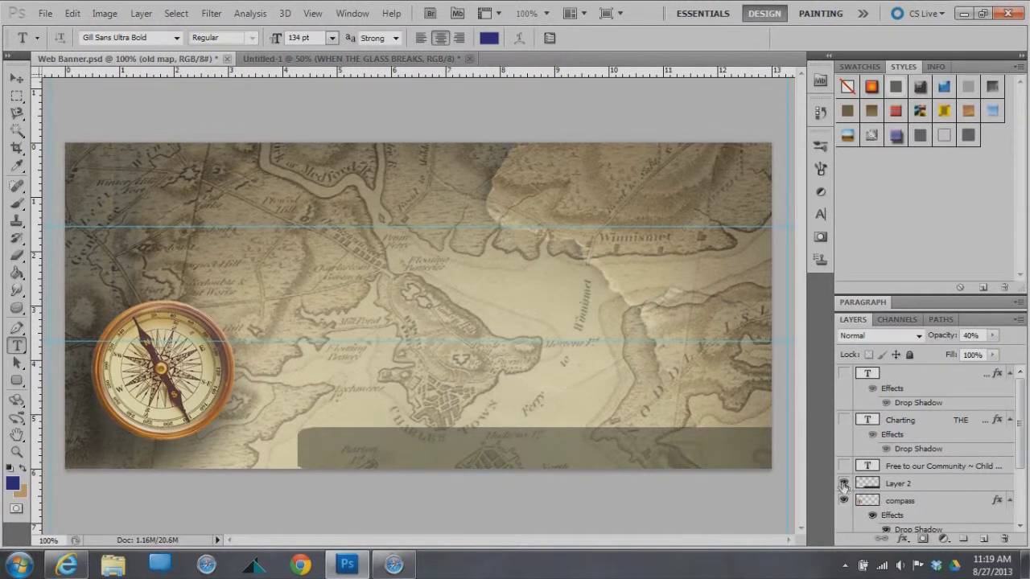
pyautogui.click(843, 484)
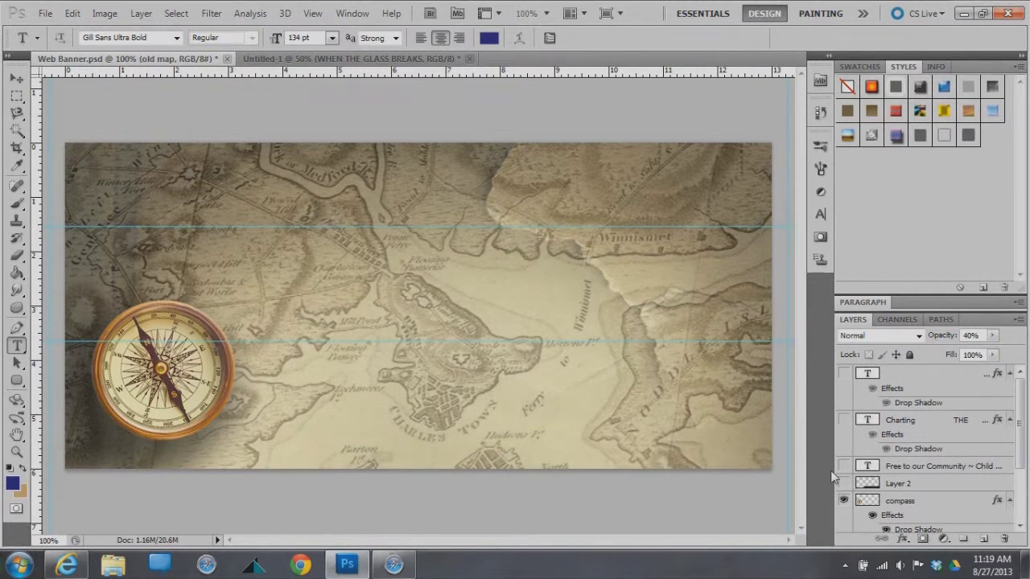
# Step: Hide the compass, old map and Levels 1 layers, leaving only the Layer 0 background texture showing
pyautogui.click(1019, 527)
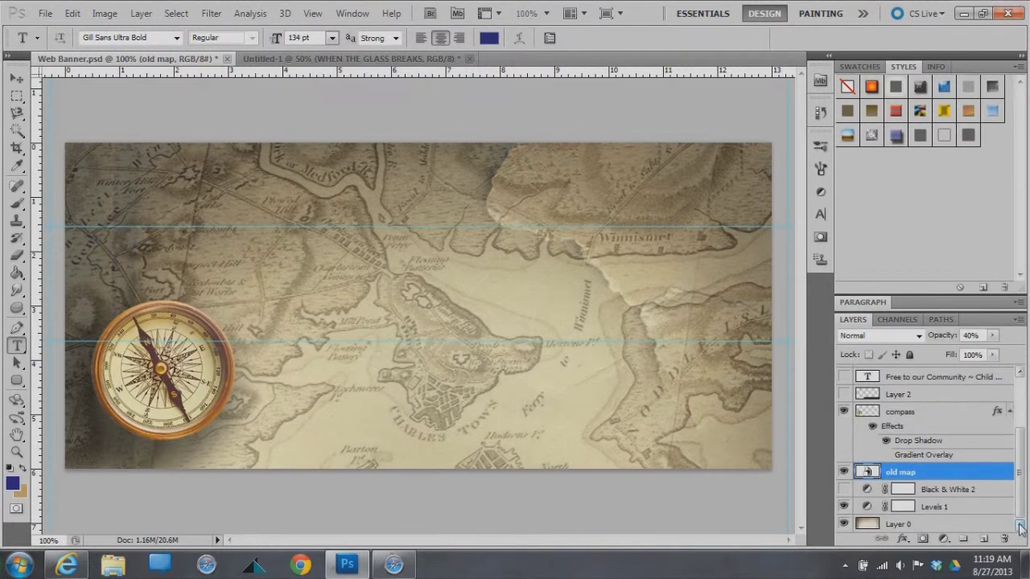
pyautogui.click(843, 411)
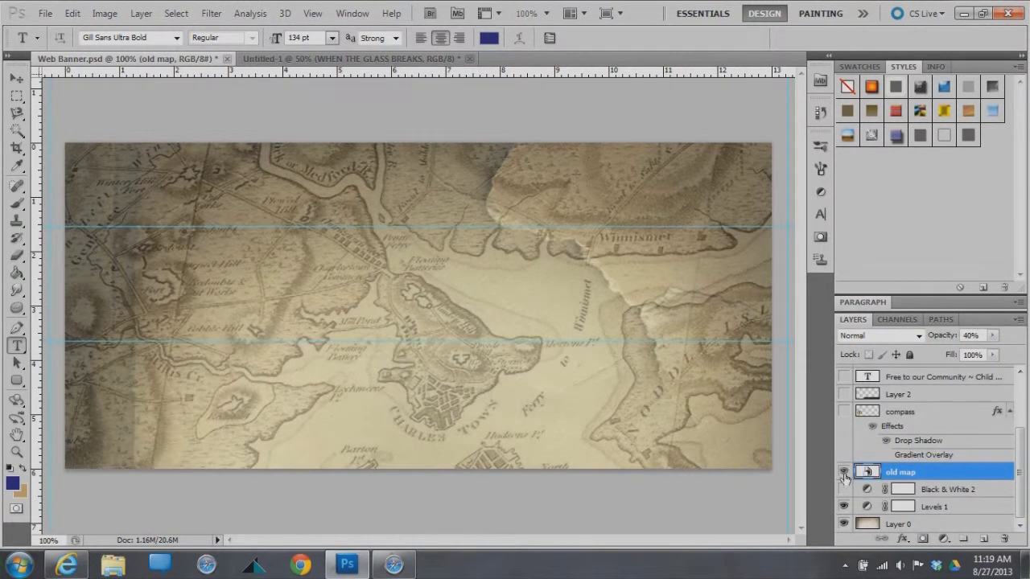
pyautogui.click(843, 472)
pyautogui.click(844, 508)
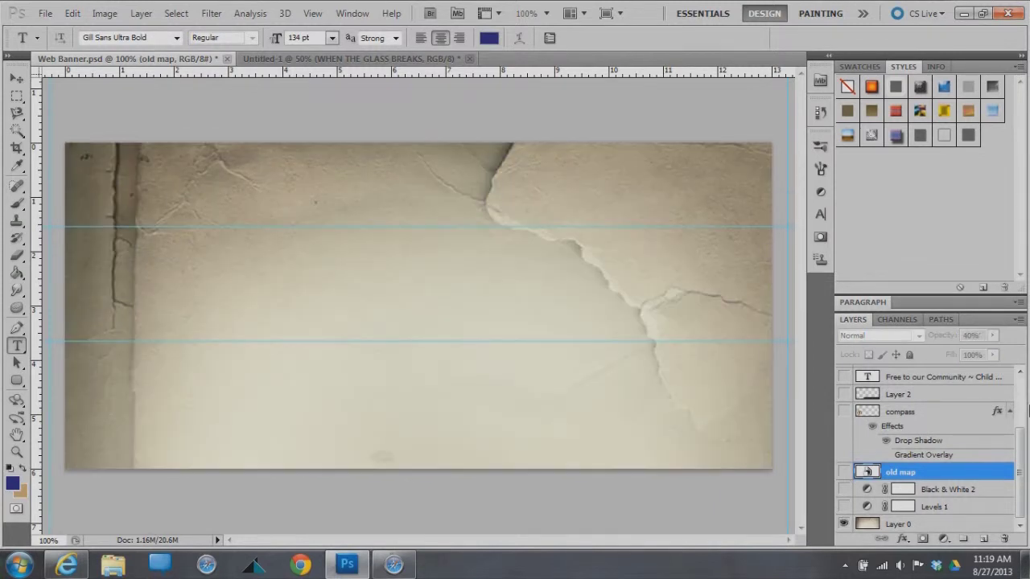
# Step: Try scaling Layer 0 to 45.53% width and 77.36% height with Free Transform, and undo the transform
pyautogui.click(959, 525)
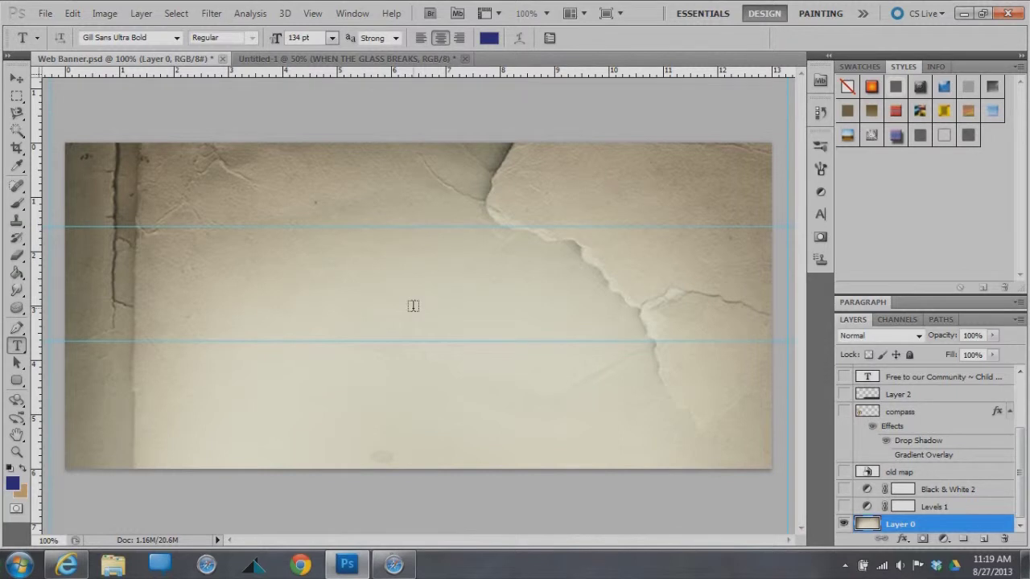
pyautogui.hotkey('ctrl', 't')
pyautogui.moveTo(557, 236); pyautogui.dragTo(581, 292)
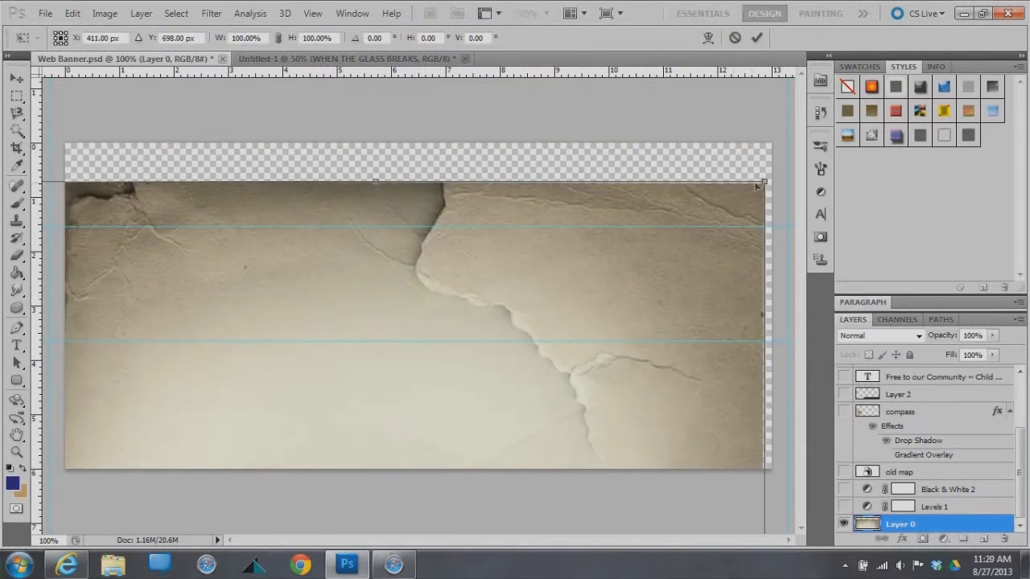
pyautogui.moveTo(760, 183); pyautogui.dragTo(340, 402)
pyautogui.moveTo(305, 491); pyautogui.dragTo(544, 233)
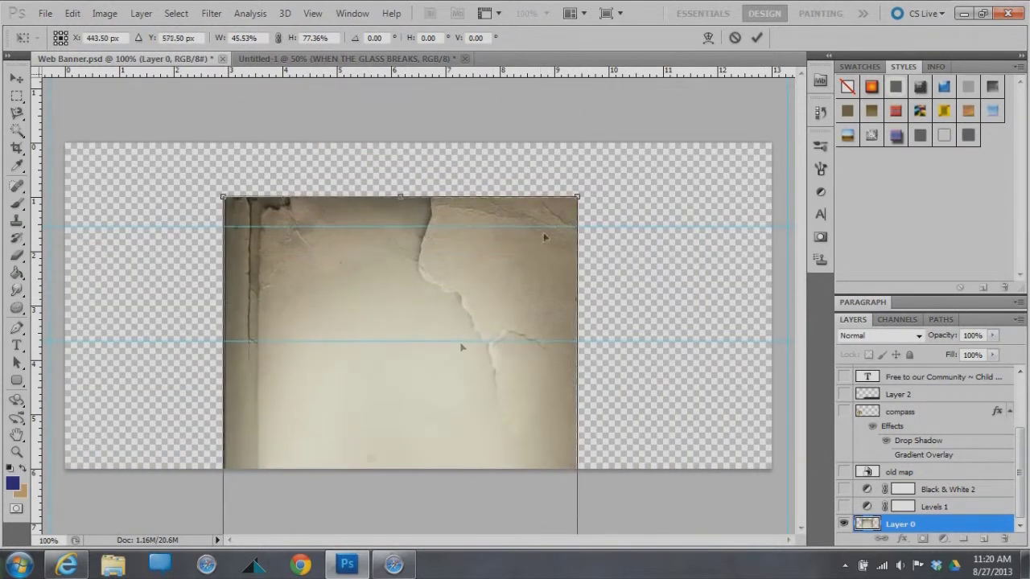
pyautogui.moveTo(415, 320); pyautogui.dragTo(453, 391)
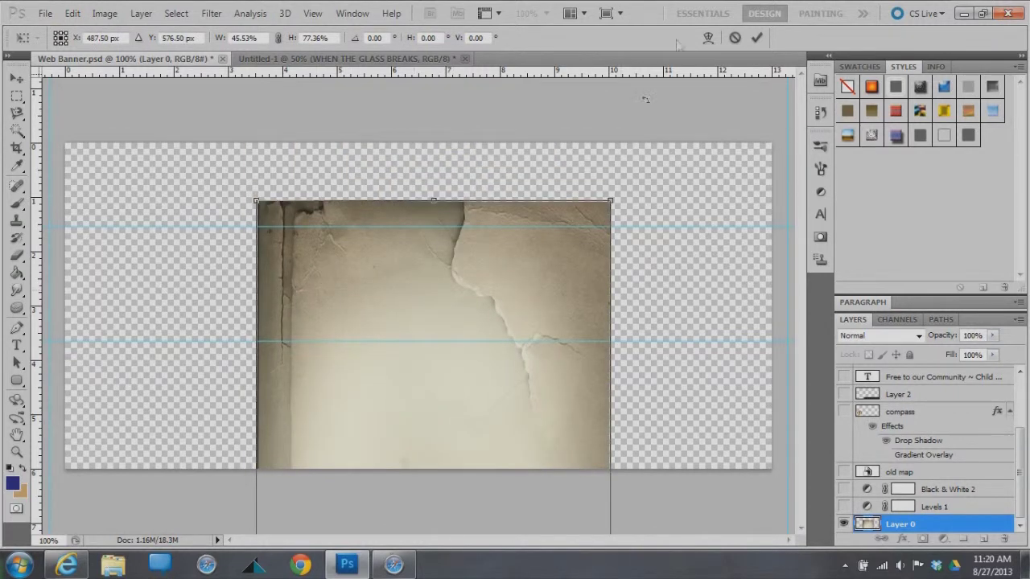
pyautogui.click(756, 37)
pyautogui.click(73, 13)
pyautogui.click(108, 25)
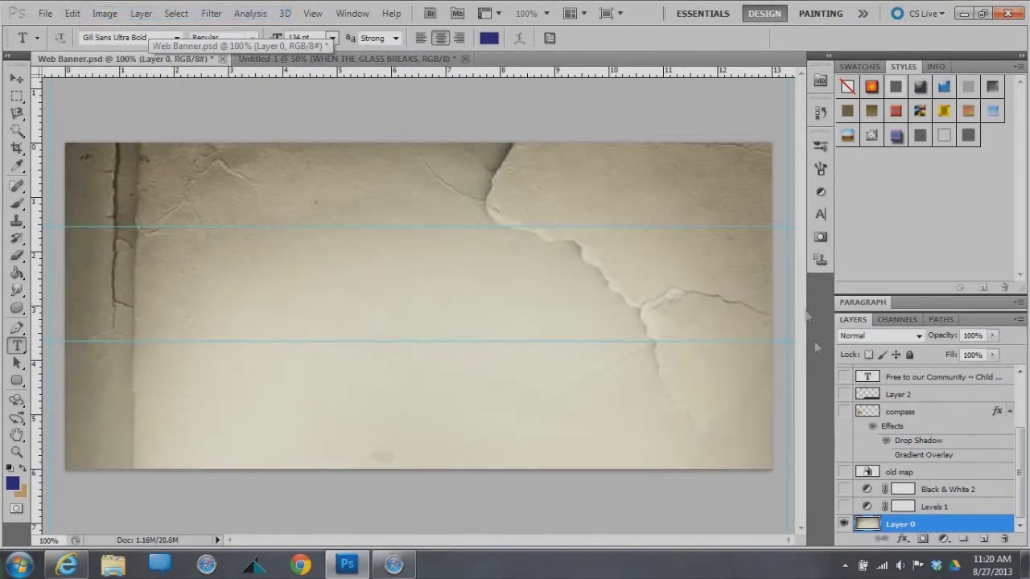
# Step: Show the Levels 1 adjustment again and preview the Black & White 2 adjustment on and off
pyautogui.click(844, 508)
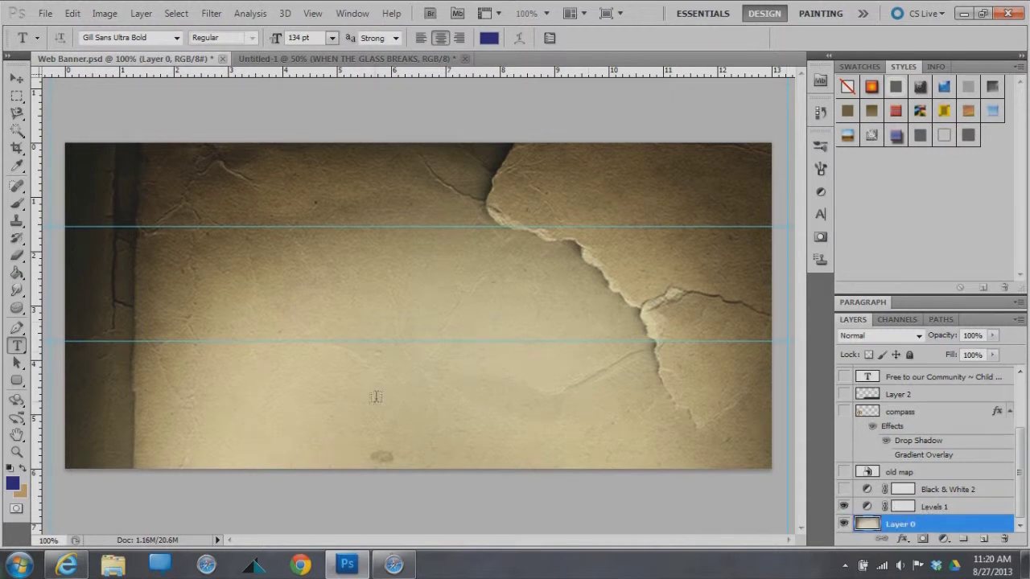
pyautogui.click(844, 490)
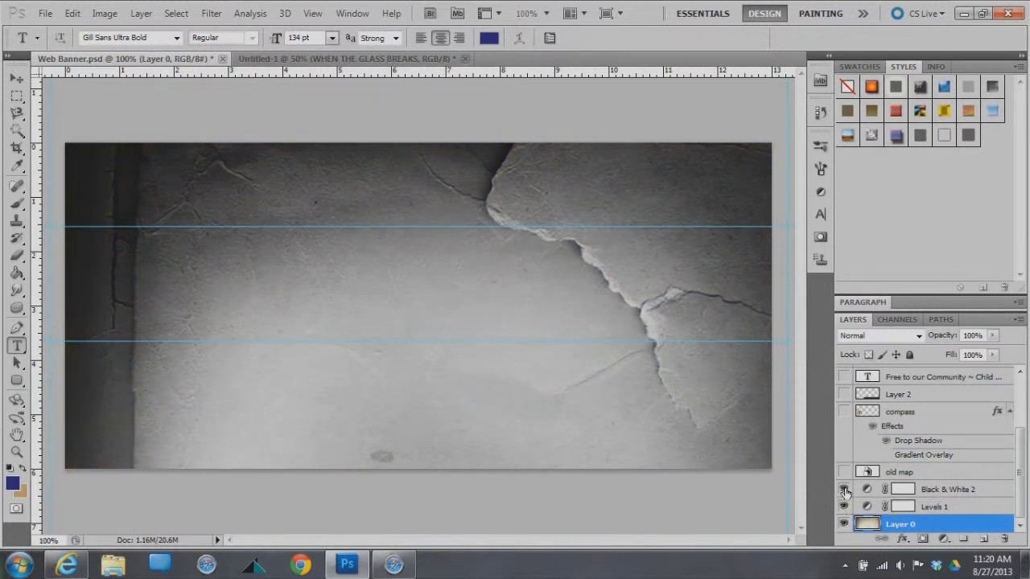
pyautogui.click(844, 490)
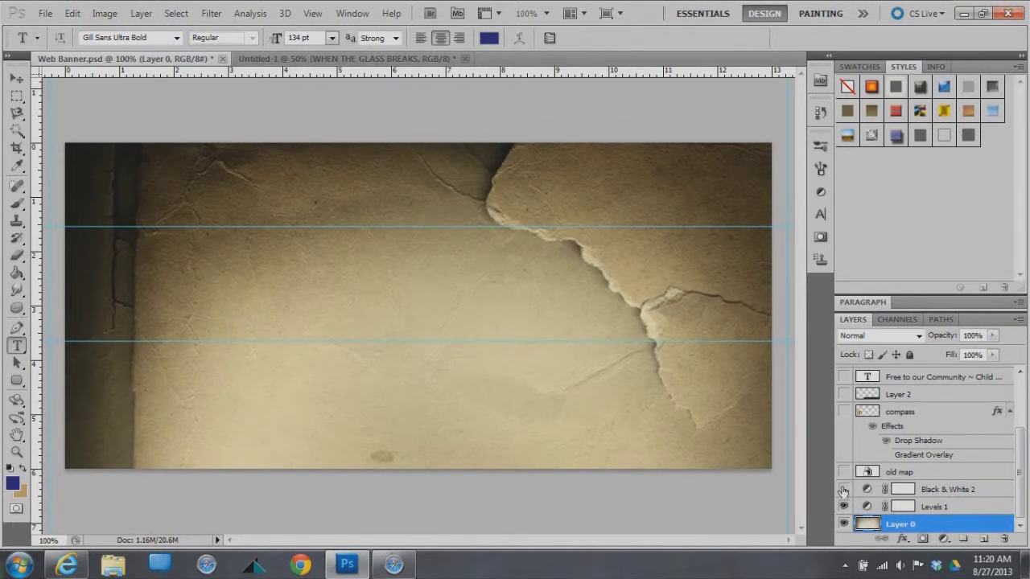
# Step: Show the old map layer and set its opacity to 30% in its blending options
pyautogui.click(844, 472)
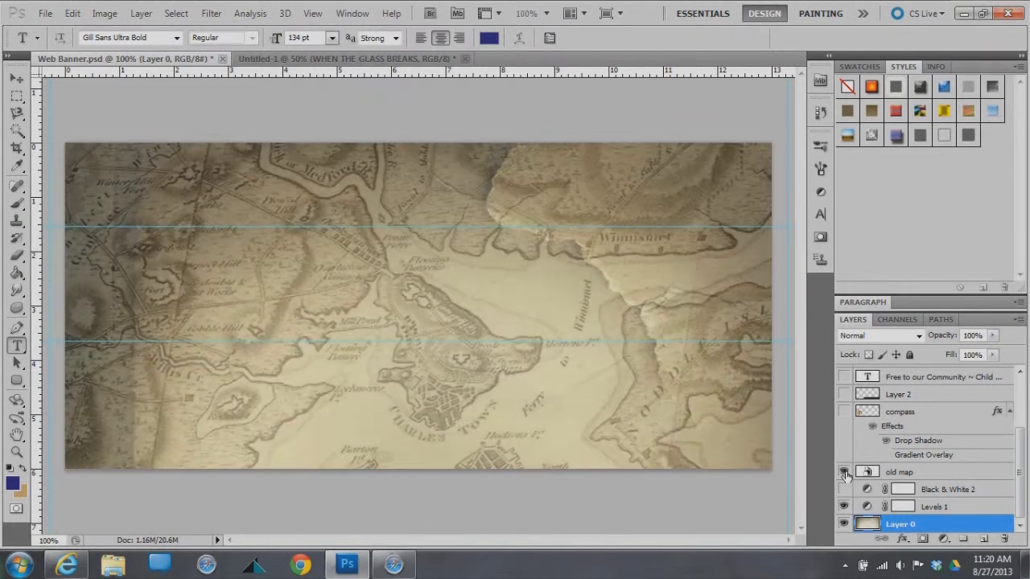
pyautogui.rightClick(888, 473)
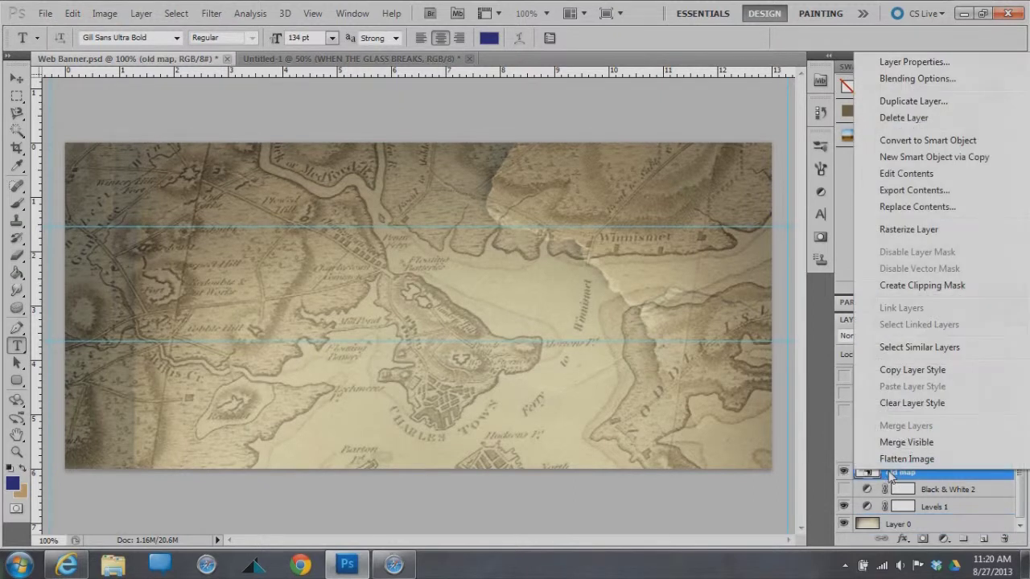
pyautogui.click(909, 78)
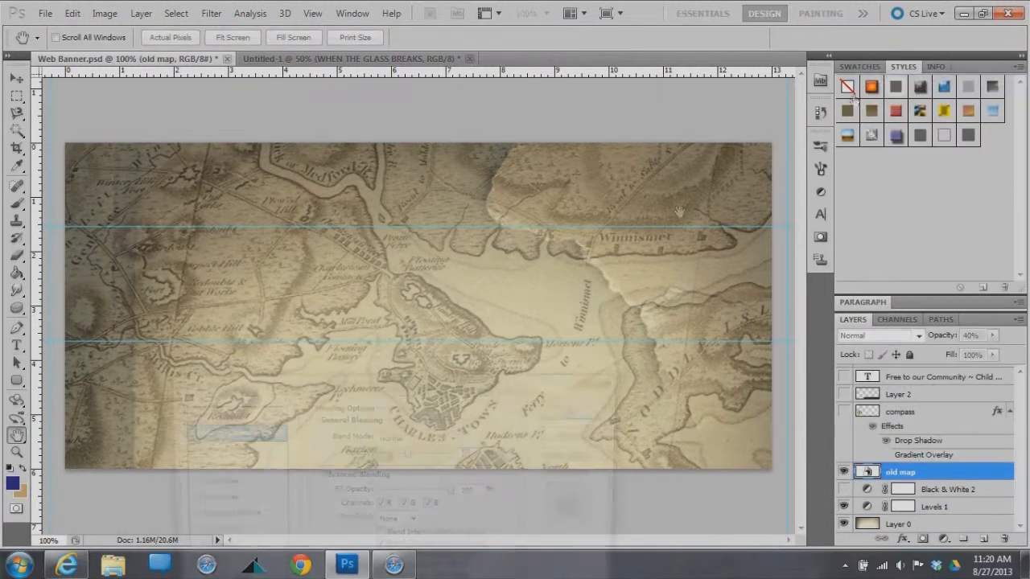
pyautogui.moveTo(410, 454)
pyautogui.mouseDown()
pyautogui.moveTo(453, 458)
pyautogui.moveTo(396, 455)
pyautogui.mouseUp()
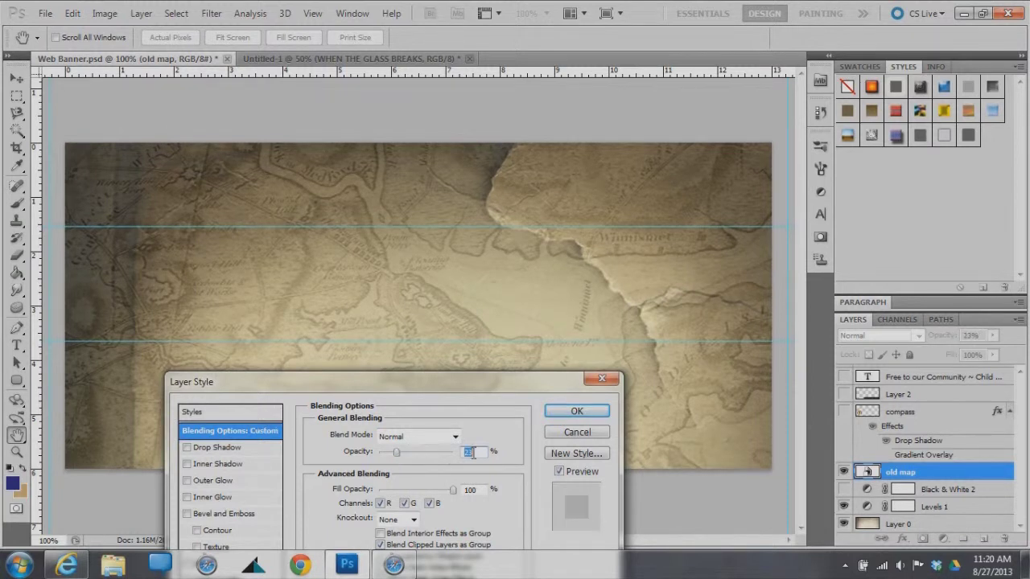
pyautogui.write('30')
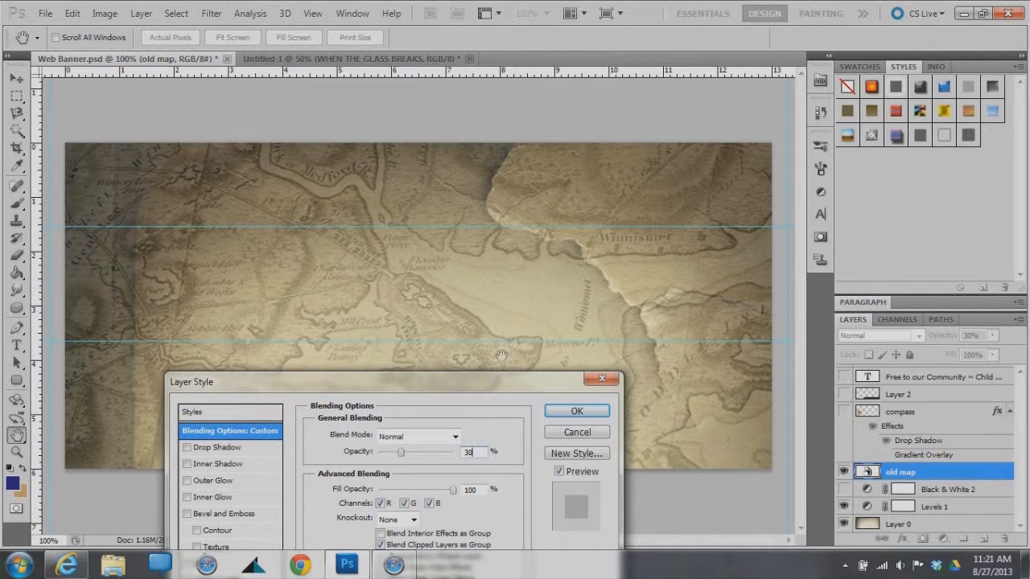
pyautogui.click(575, 412)
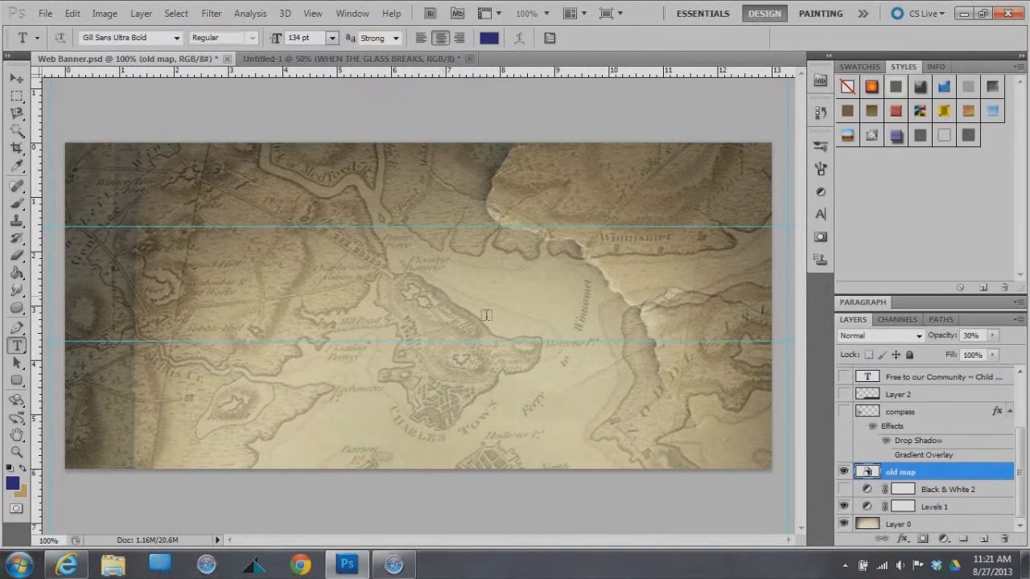
# Step: Show the compass layer and compare it with its layer effects off and on
pyautogui.click(844, 413)
pyautogui.click(869, 412)
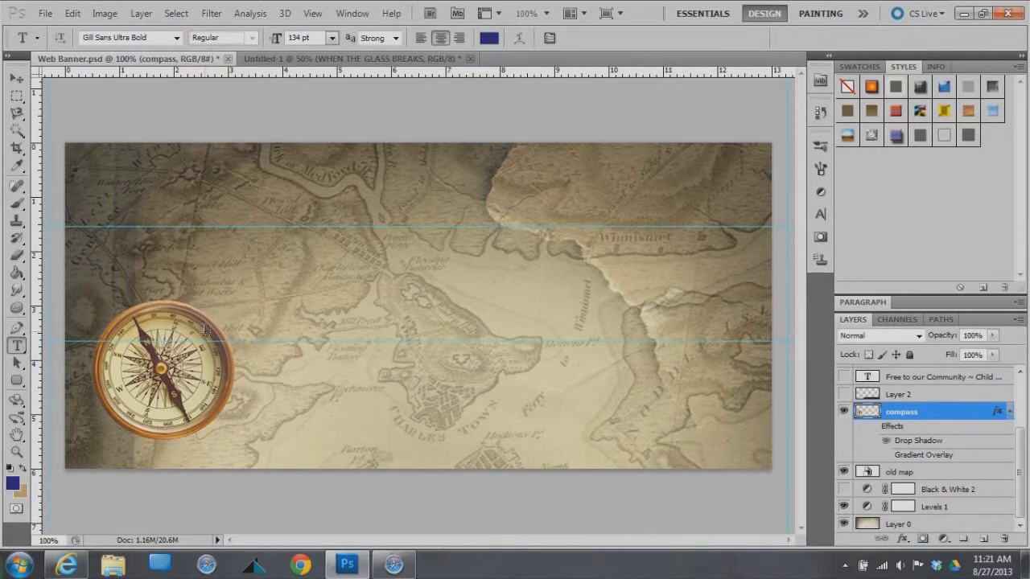
pyautogui.click(871, 427)
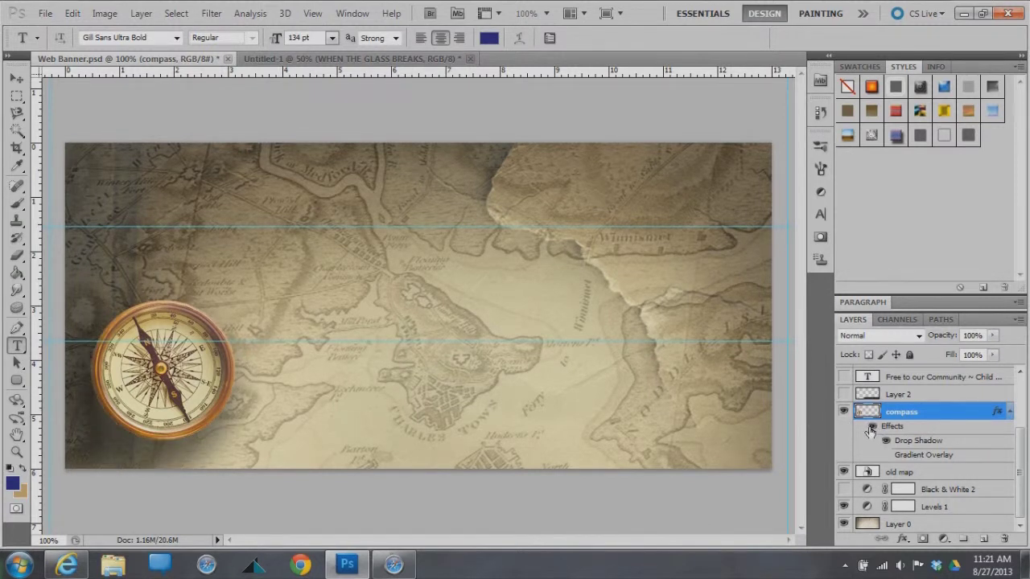
# Step: Show Layer 2 and the three text layers again to bring back the complete banner
pyautogui.click(843, 395)
pyautogui.click(843, 377)
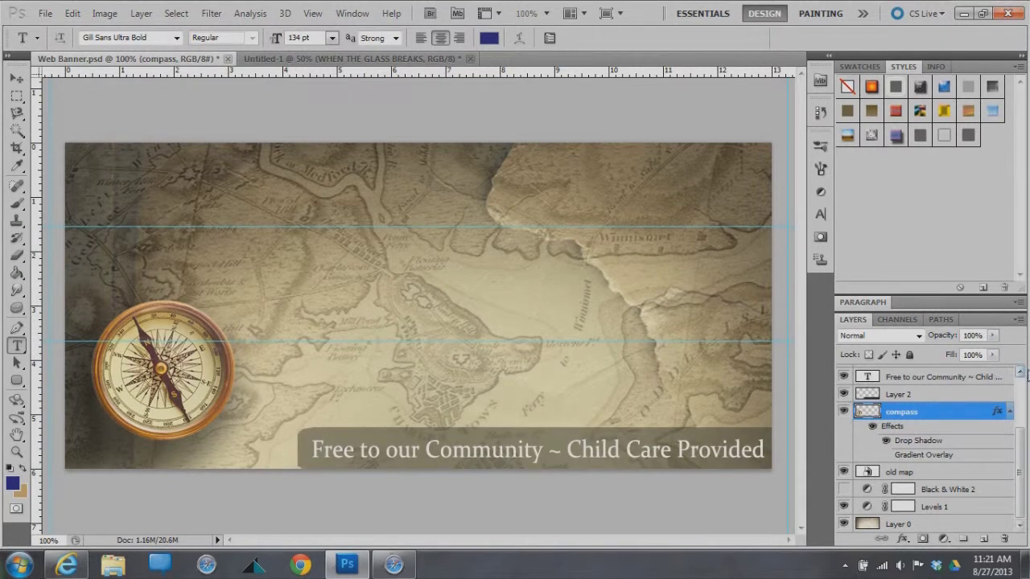
pyautogui.click(1020, 374)
pyautogui.click(1020, 374)
pyautogui.click(843, 420)
pyautogui.click(843, 373)
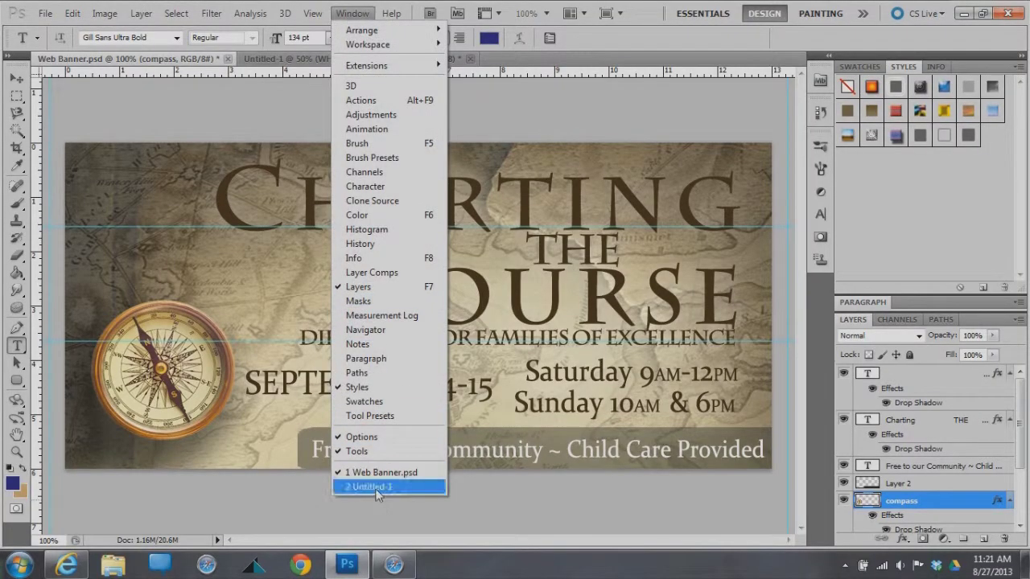
# Step: Switch to the Untitled-1 document and place the awakening background image from the Backgrounds picture folder
pyautogui.click(380, 487)
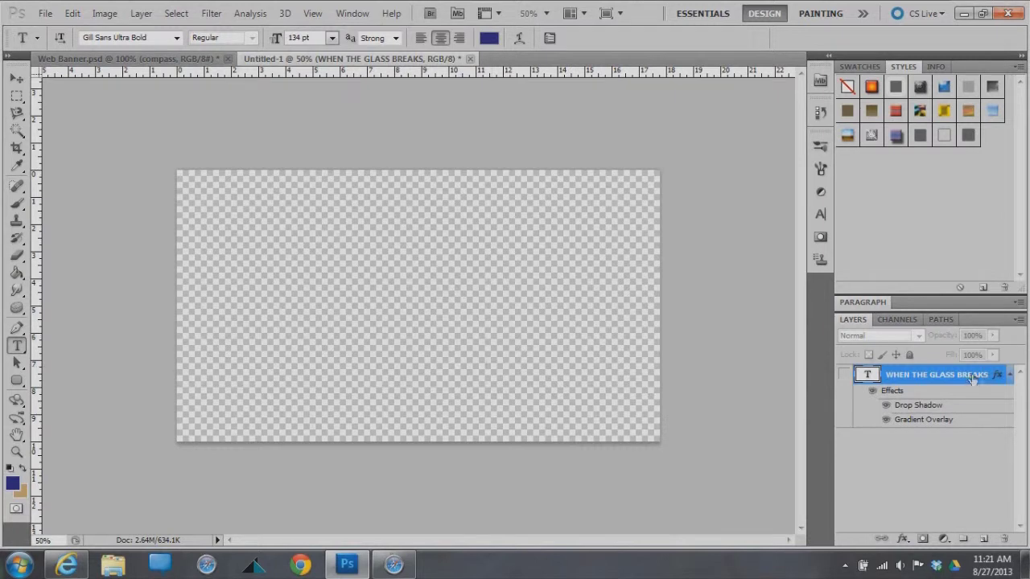
pyautogui.click(45, 14)
pyautogui.click(52, 316)
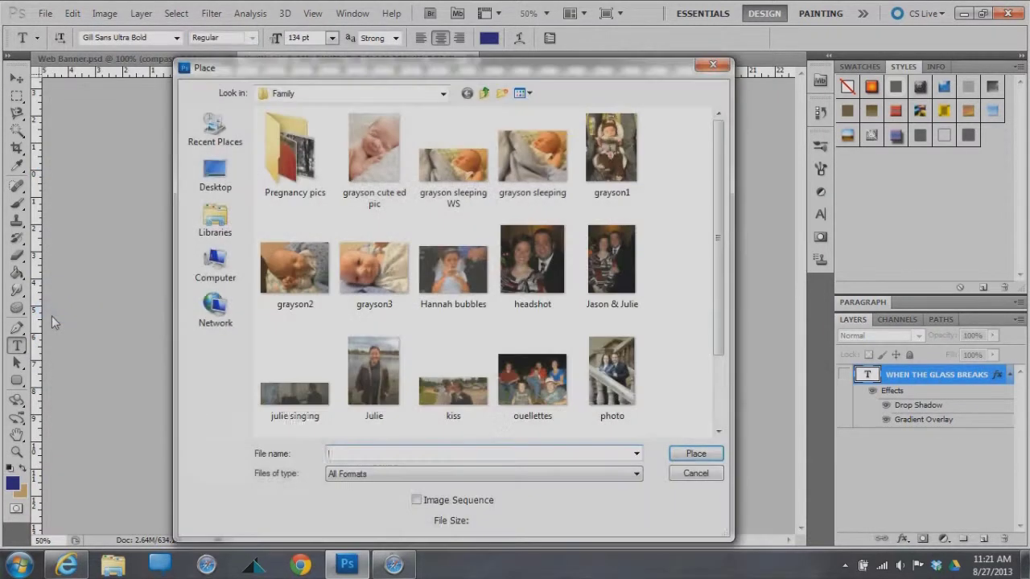
pyautogui.click(287, 93)
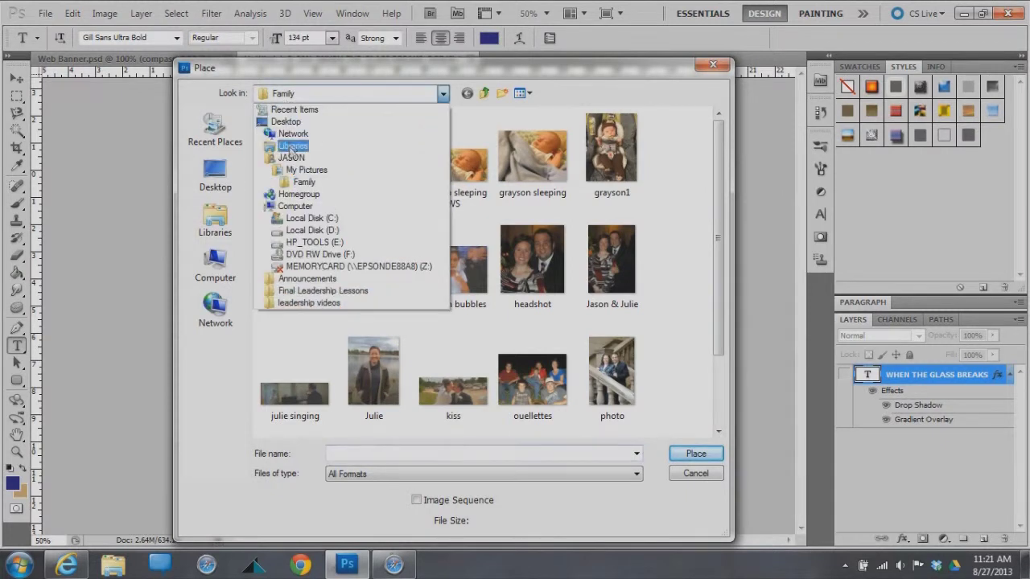
pyautogui.click(291, 158)
pyautogui.doubleClick(339, 207)
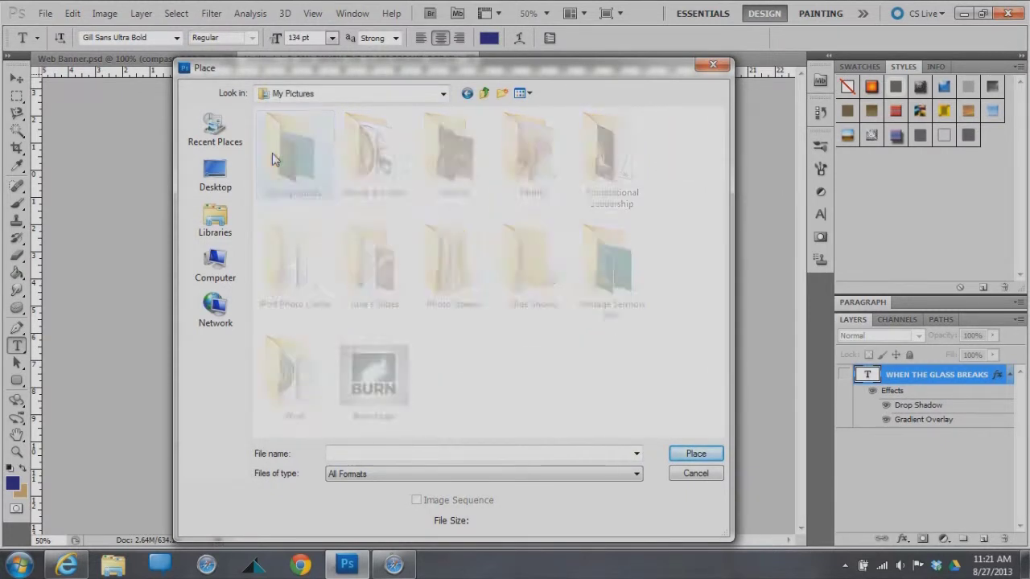
pyautogui.doubleClick(272, 159)
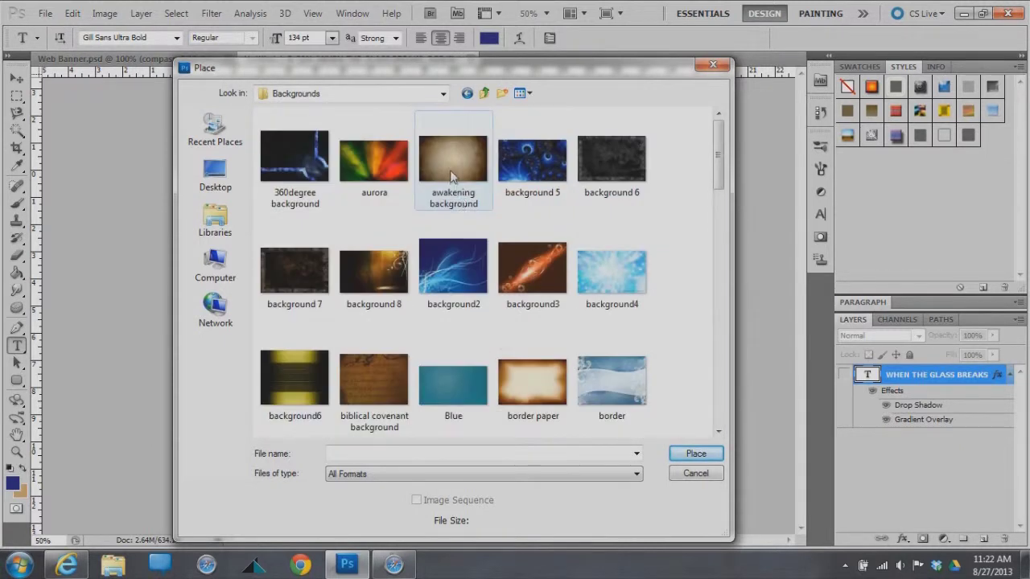
pyautogui.doubleClick(451, 177)
# Step: Enlarge the placed background to about 142% width and 123% height, position it over the whole canvas, and commit the placement
pyautogui.moveTo(432, 356); pyautogui.dragTo(338, 326)
pyautogui.moveTo(520, 400); pyautogui.dragTo(753, 498)
pyautogui.moveTo(529, 408)
pyautogui.mouseDown()
pyautogui.moveTo(512, 393)
pyautogui.moveTo(531, 402)
pyautogui.mouseUp()
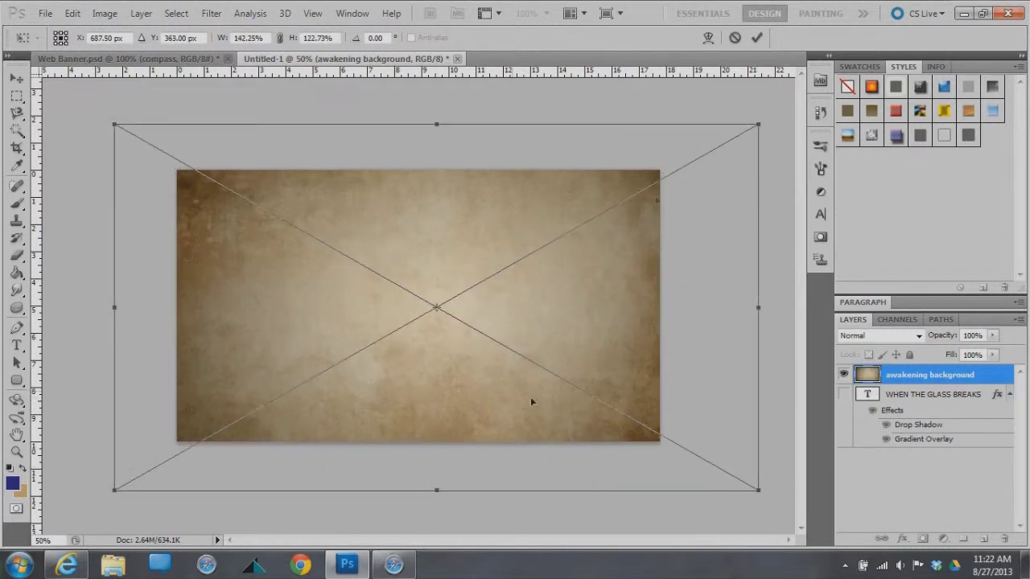
pyautogui.click(757, 38)
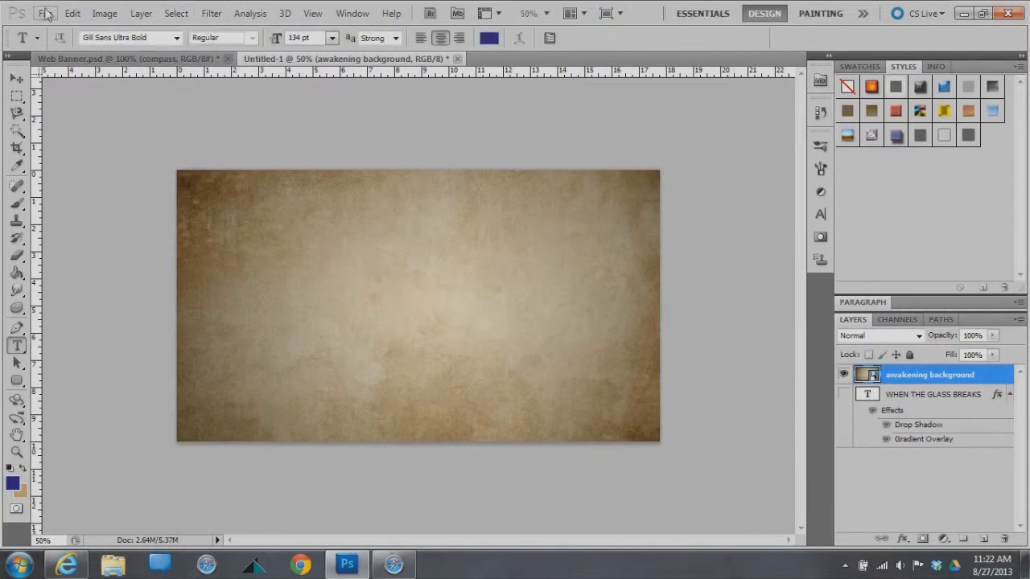
# Step: Place the frame image from the Blends & Layers picture folder into the document
pyautogui.click(46, 11)
pyautogui.click(69, 313)
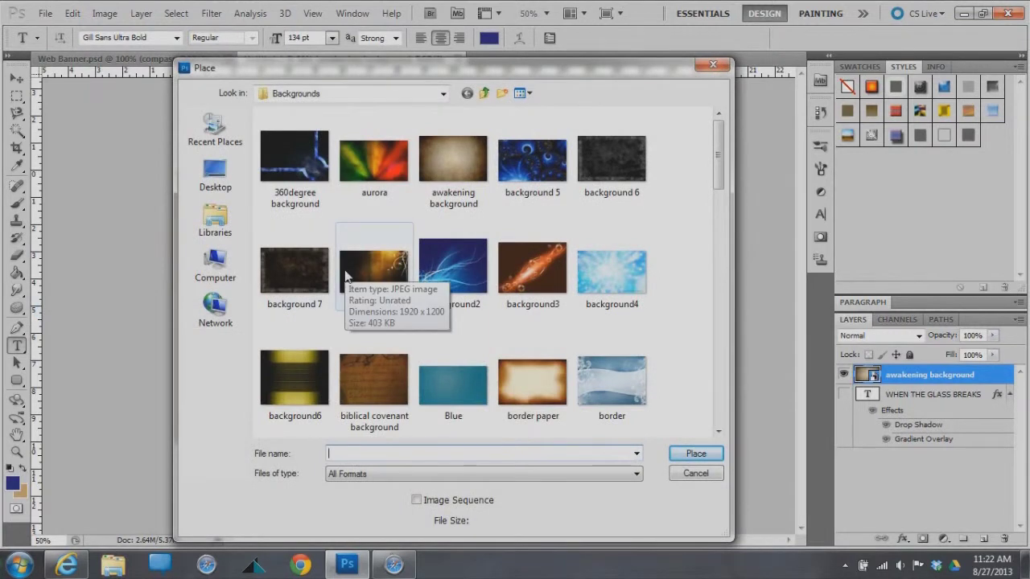
pyautogui.click(443, 93)
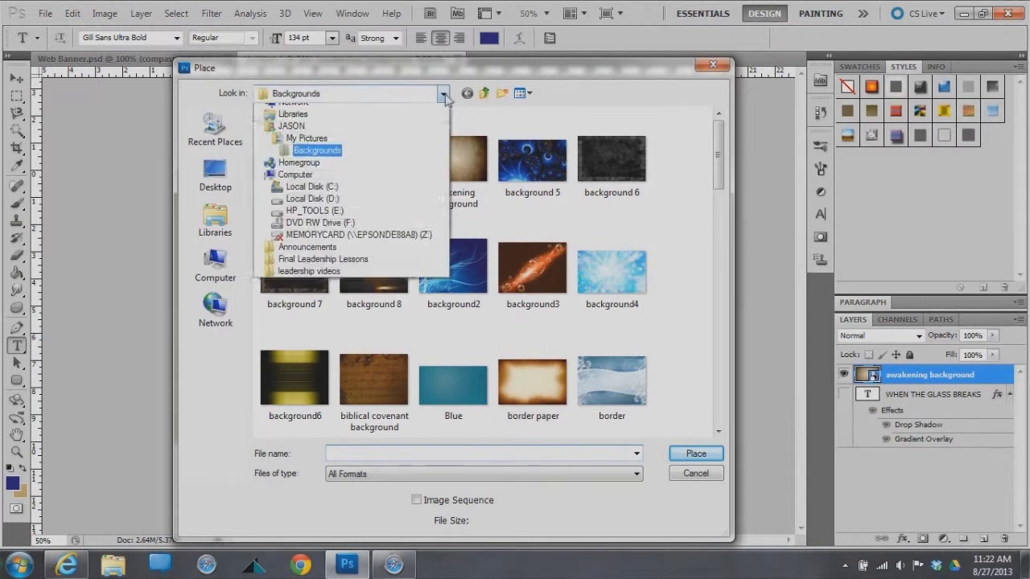
pyautogui.click(308, 170)
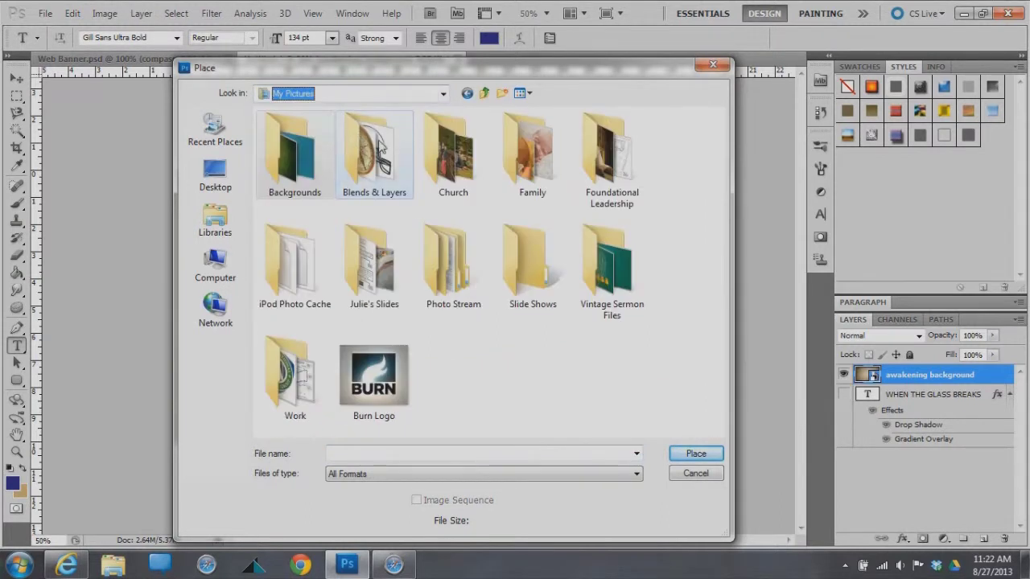
pyautogui.doubleClick(380, 147)
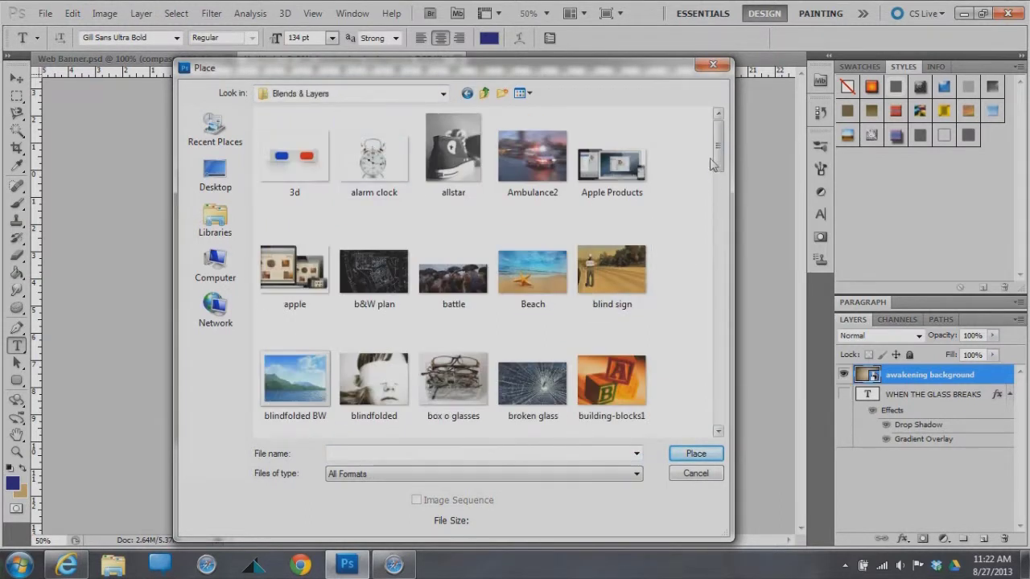
pyautogui.moveTo(718, 163); pyautogui.dragTo(718, 272)
pyautogui.doubleClick(406, 333)
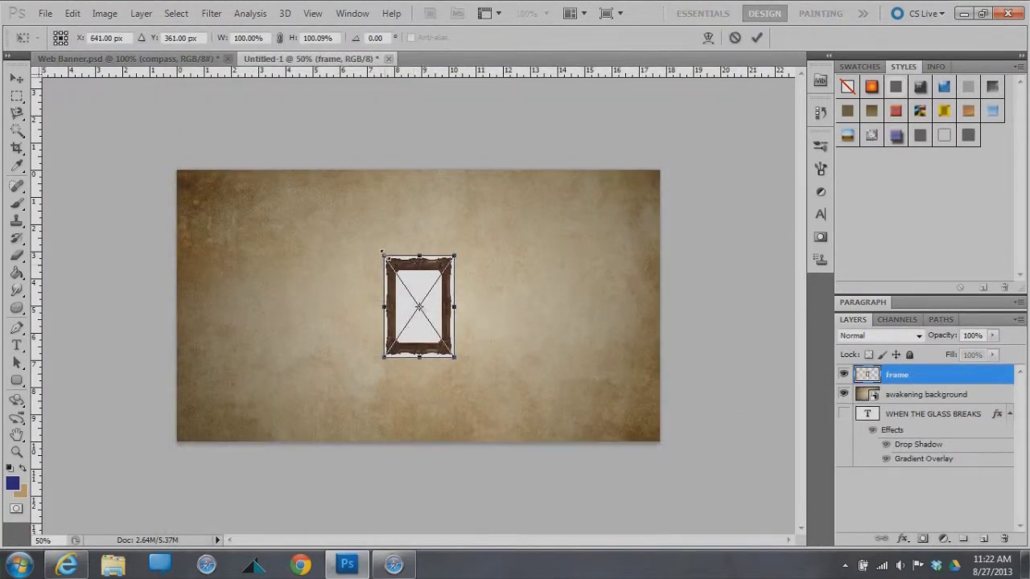
# Step: Enlarge the placed frame to about 245% width and 242% height, tilt it about -3.6° on the canvas's left side, and commit the placement
pyautogui.moveTo(382, 251); pyautogui.dragTo(206, 268)
pyautogui.moveTo(333, 385); pyautogui.dragTo(377, 419)
pyautogui.moveTo(395, 176); pyautogui.dragTo(389, 173)
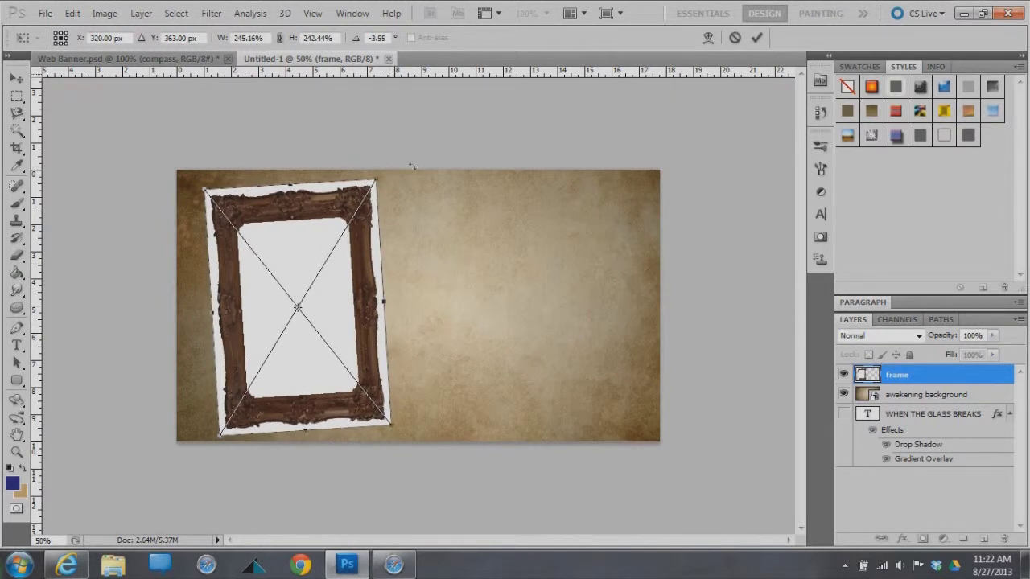
pyautogui.click(759, 40)
# Step: Rasterize the frame layer, delete the white areas inside and around the frame with the Magic Wand, and deselect
pyautogui.rightClick(906, 375)
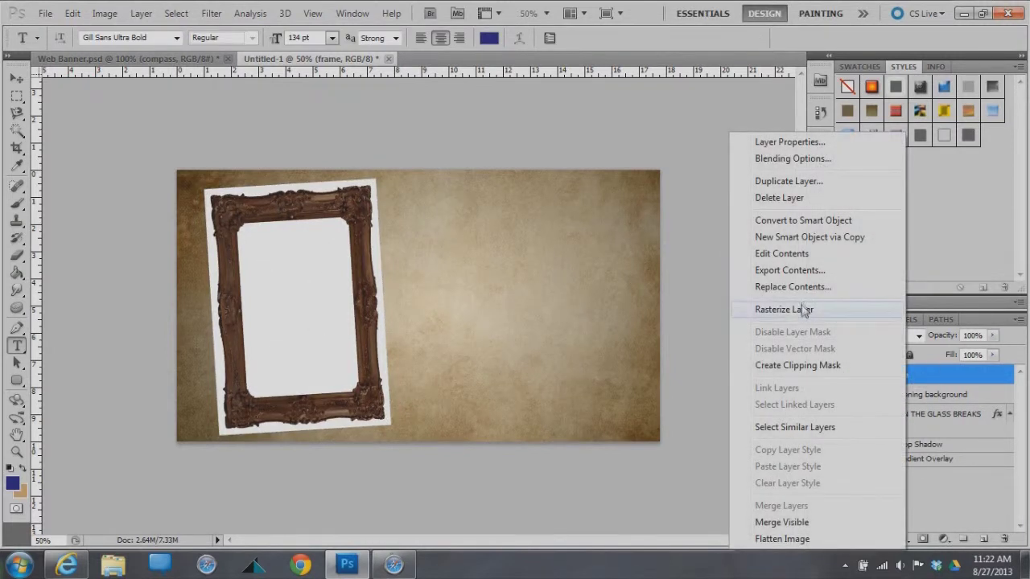
pyautogui.click(804, 311)
pyautogui.press('w')
pyautogui.click(269, 259)
pyautogui.press('Delete')
pyautogui.click(378, 253)
pyautogui.press('Delete')
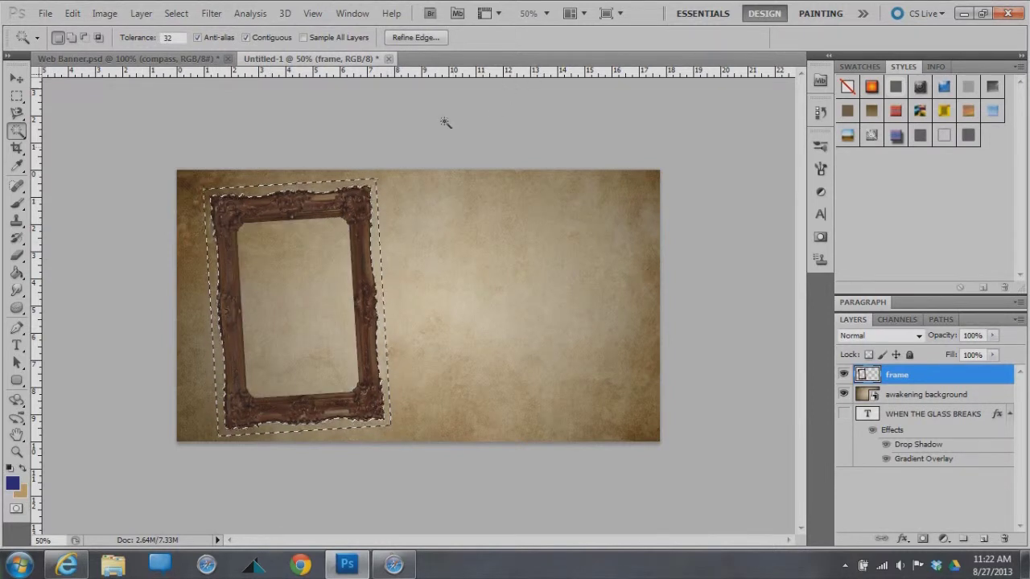
pyautogui.click(16, 95)
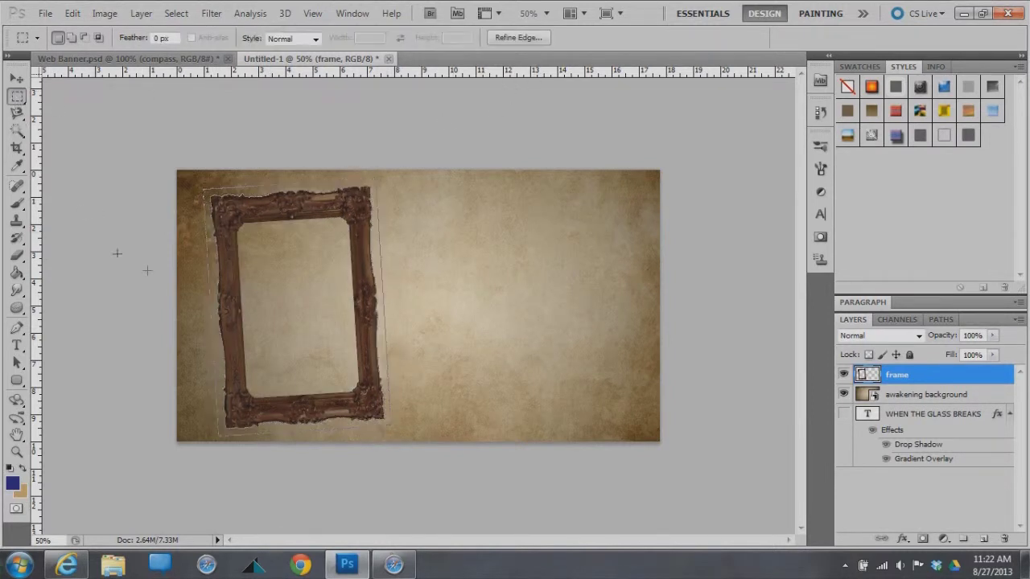
pyautogui.click(186, 281)
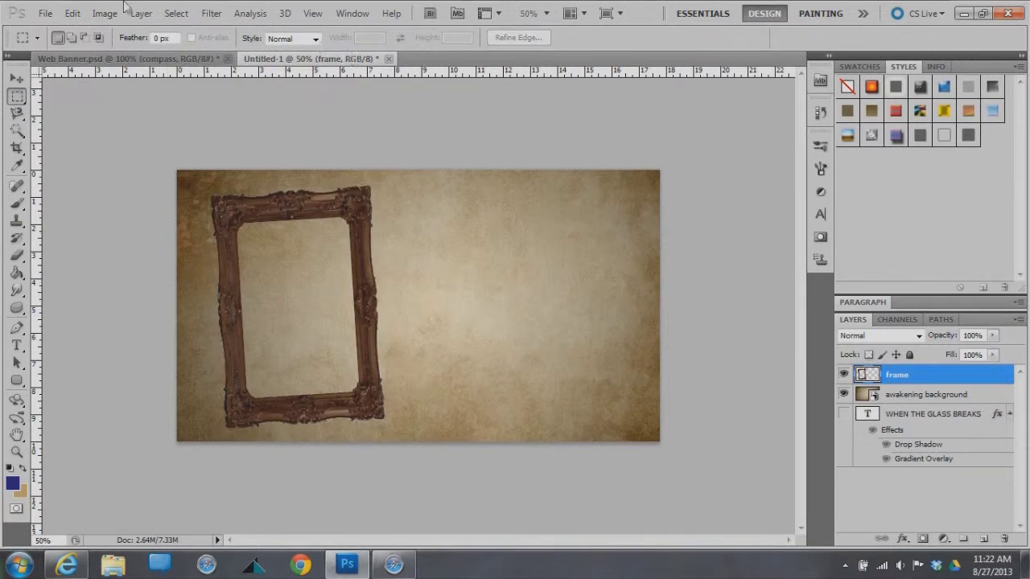
# Step: Place the broken glass image from the Blends & Layers folder
pyautogui.click(43, 14)
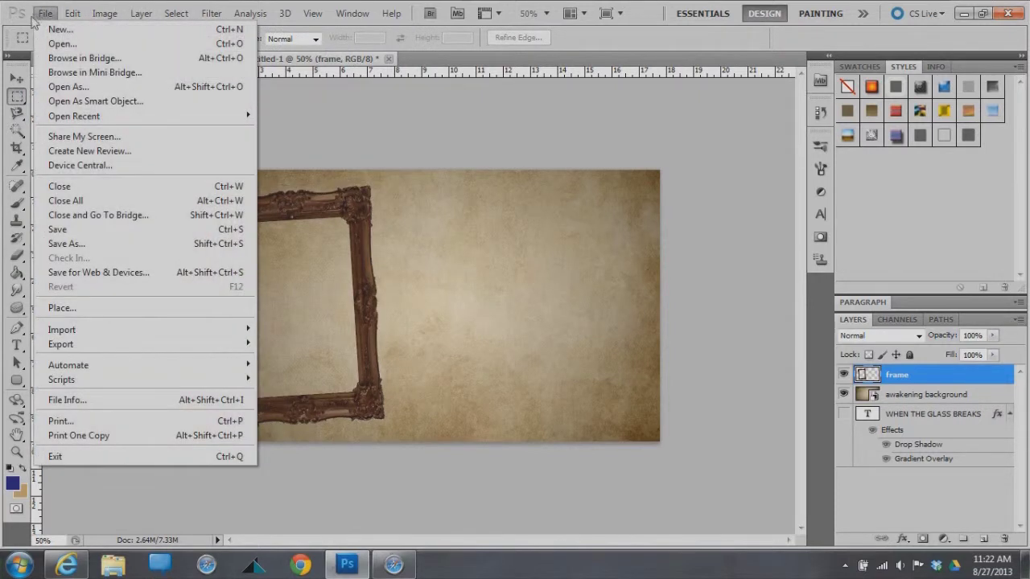
pyautogui.click(63, 308)
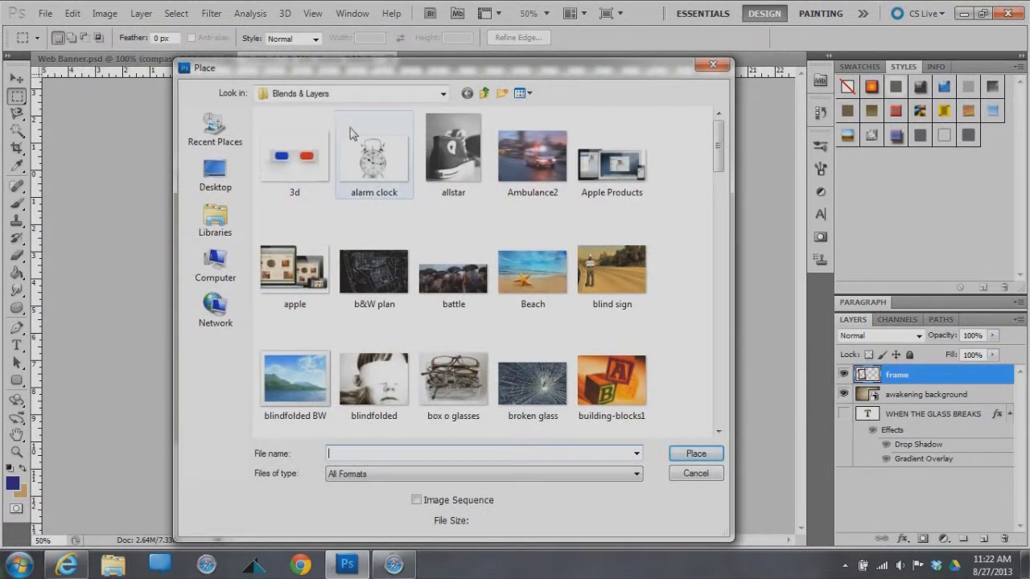
pyautogui.scroll(-1, 718, 149)
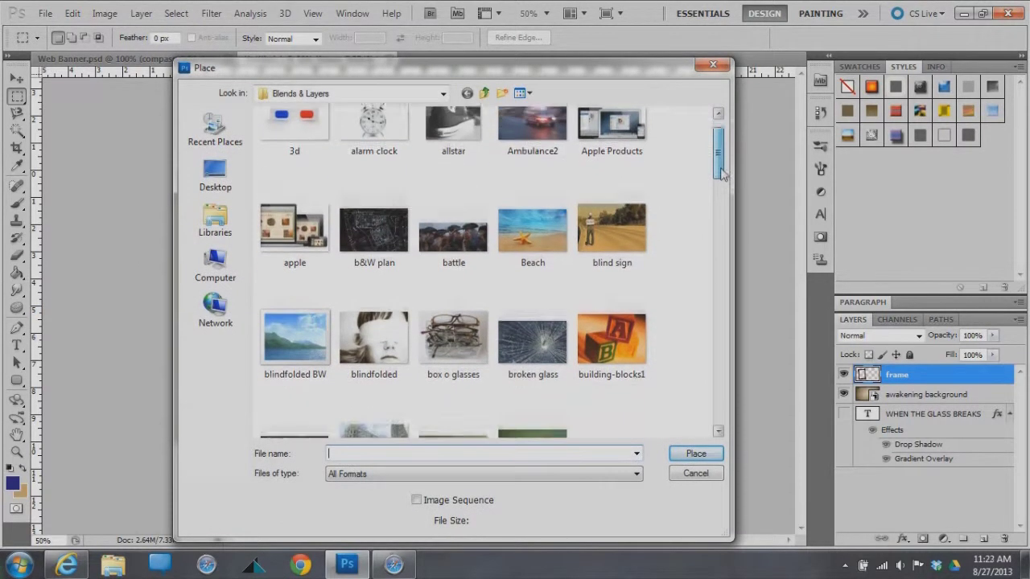
pyautogui.doubleClick(519, 322)
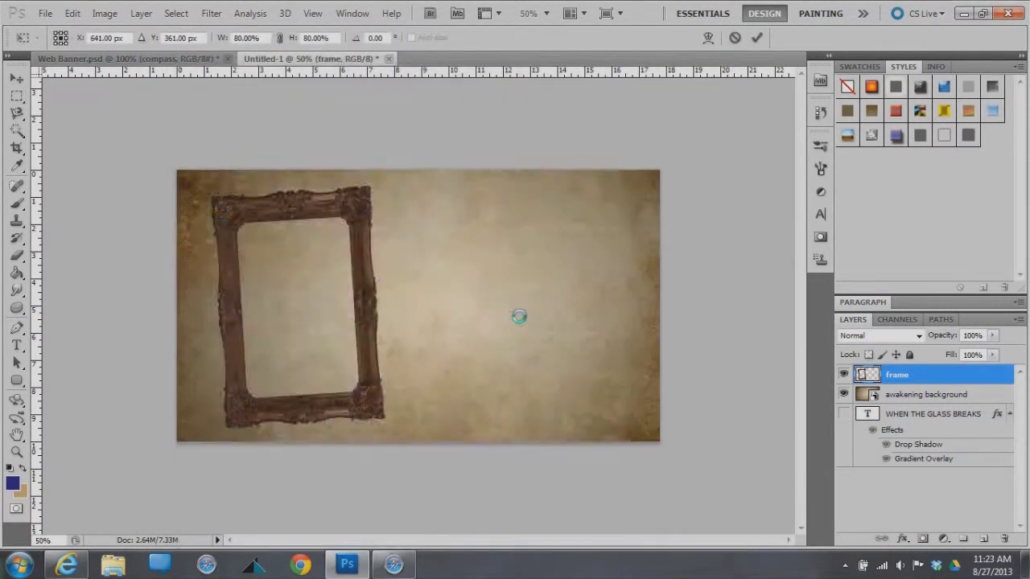
# Step: Scale the broken glass to about 39% width and height, rotate it about 89° to cover the frame's opening, and commit the placement
pyautogui.moveTo(197, 159); pyautogui.dragTo(520, 152)
pyautogui.moveTo(552, 88); pyautogui.dragTo(420, 263)
pyautogui.moveTo(367, 302); pyautogui.dragTo(330, 225)
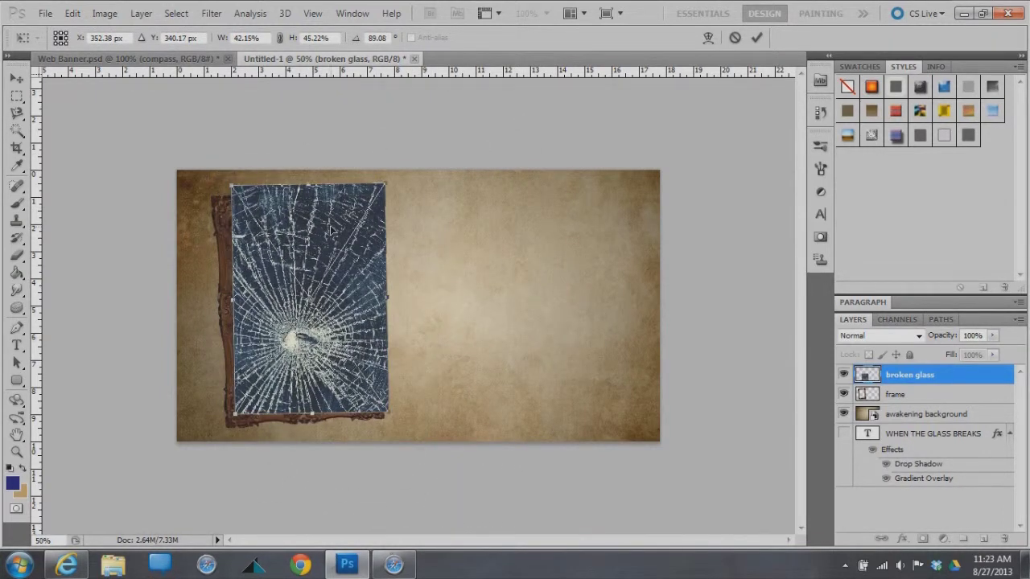
pyautogui.moveTo(384, 185); pyautogui.dragTo(367, 197)
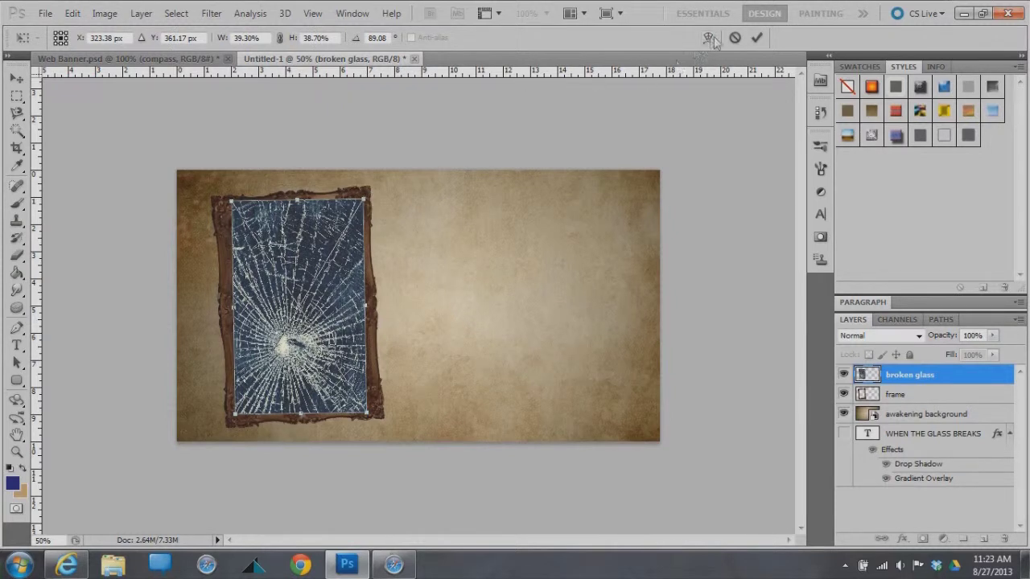
pyautogui.click(757, 37)
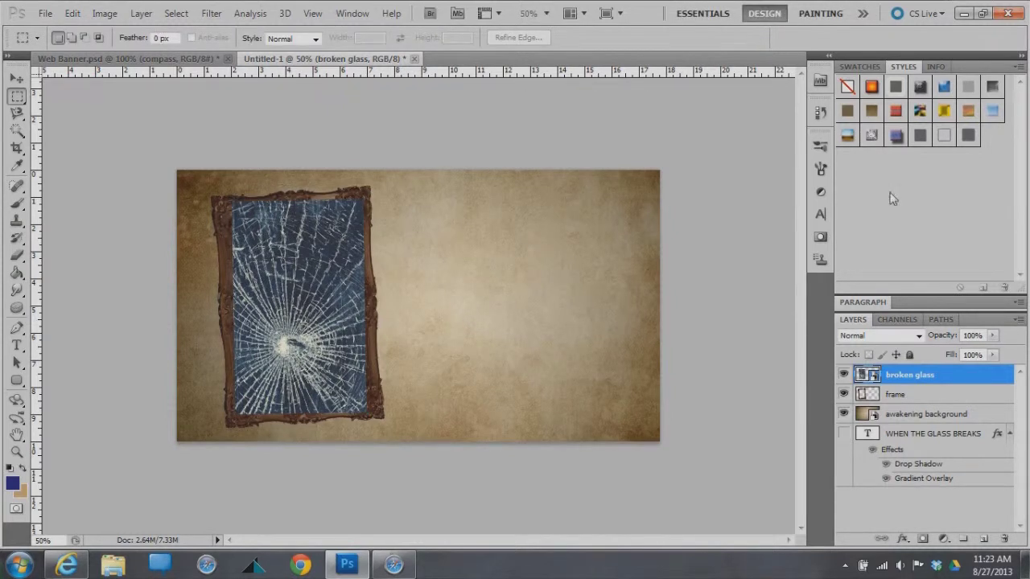
# Step: Move the awakening background layer to the bottom of the stack and the broken glass layer directly beneath the frame layer
pyautogui.moveTo(937, 377); pyautogui.dragTo(922, 487)
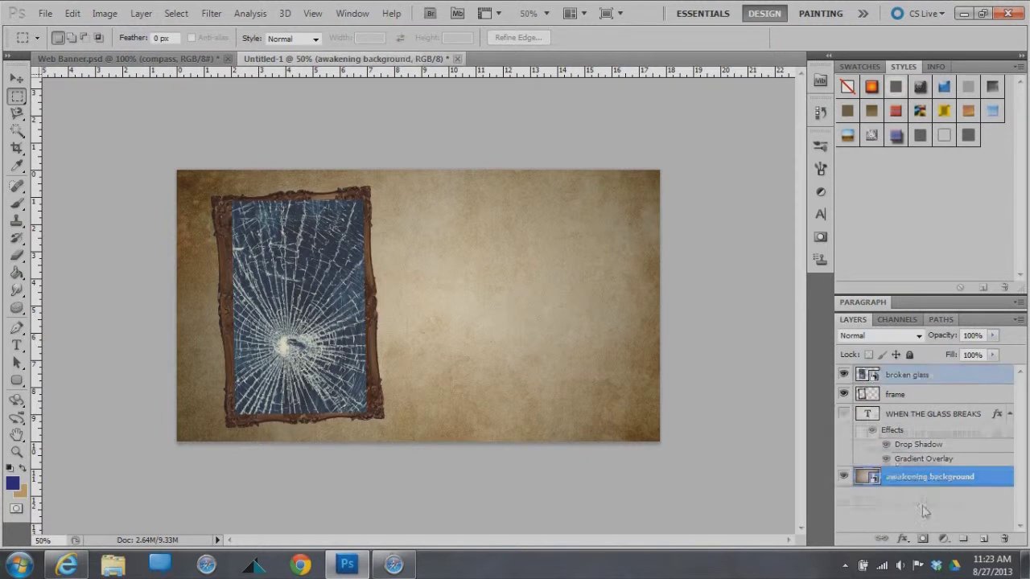
pyautogui.moveTo(910, 385); pyautogui.dragTo(914, 412)
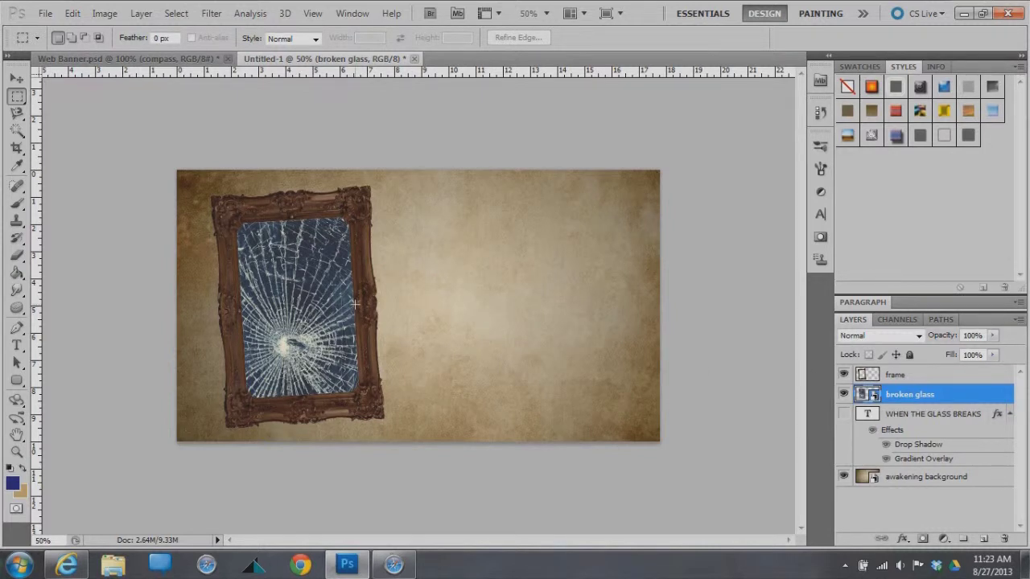
# Step: Place the couple's portrait photo from the Family picture folder above the broken glass layer
pyautogui.click(45, 14)
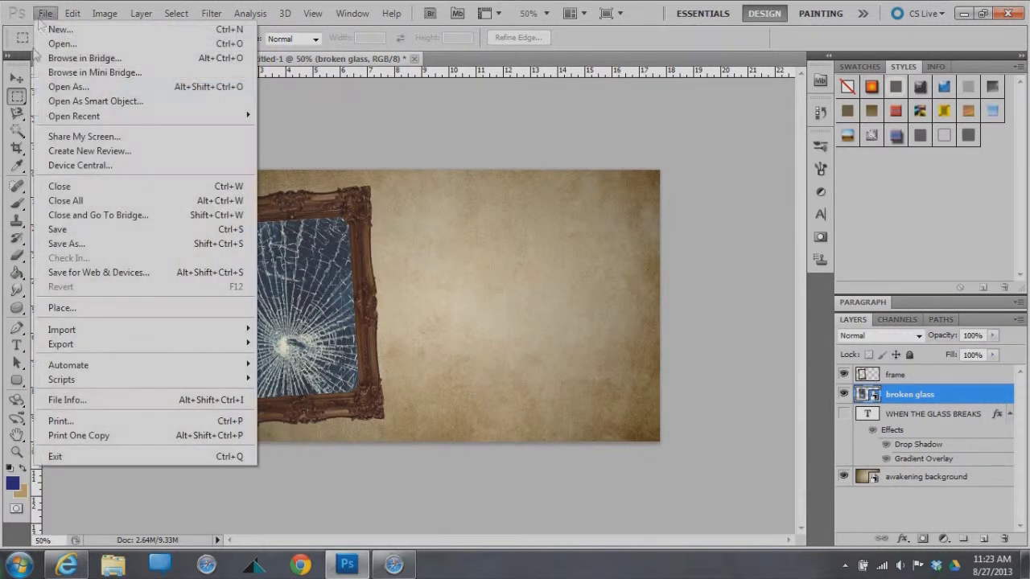
pyautogui.click(99, 310)
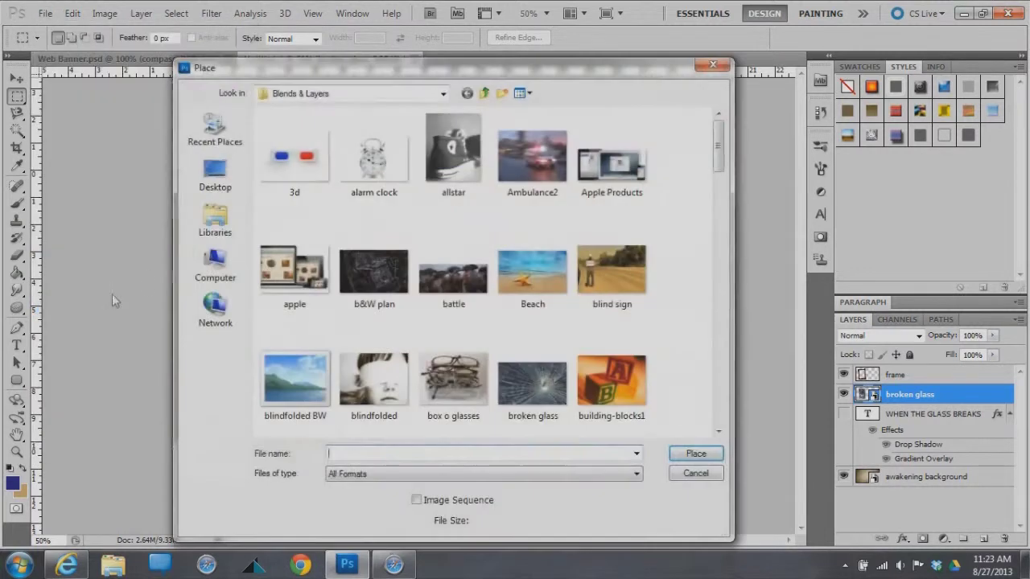
pyautogui.click(443, 94)
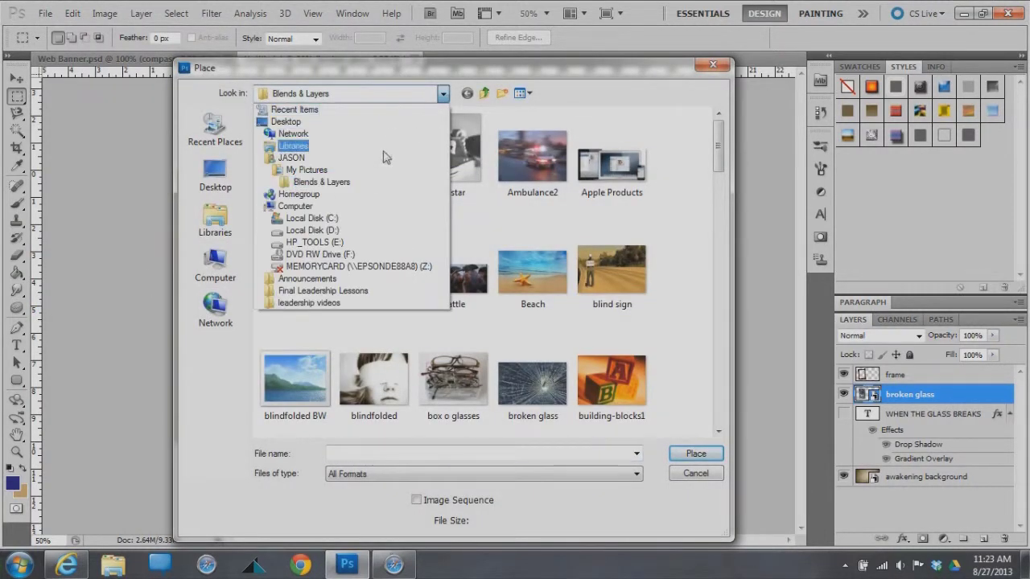
pyautogui.click(379, 182)
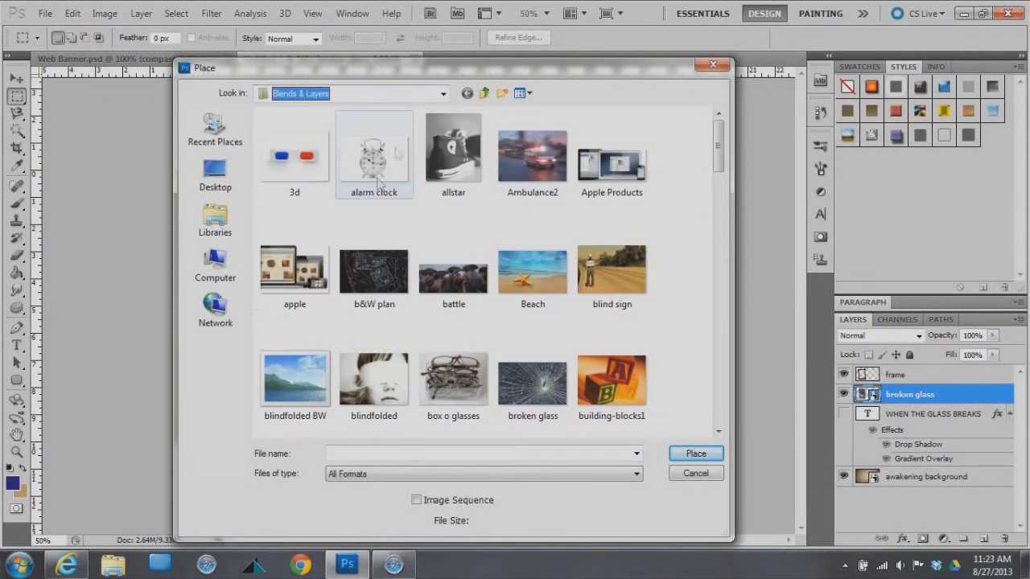
pyautogui.click(443, 94)
pyautogui.click(378, 170)
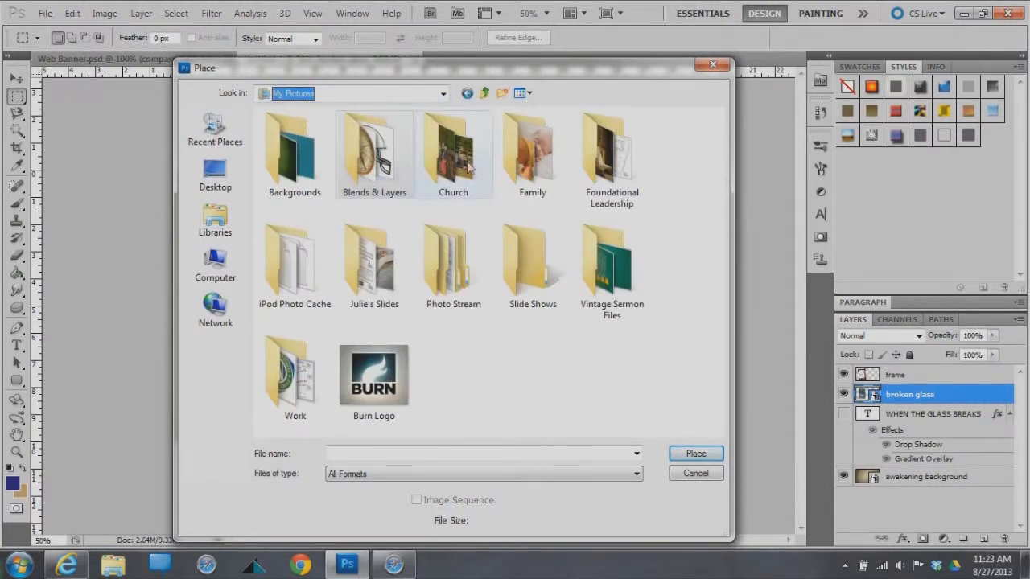
pyautogui.doubleClick(543, 169)
pyautogui.doubleClick(602, 260)
# Step: Enlarge the couple's photo to about 168% width and 163% height, rotate it about -4.2° behind the frame's opening, and commit the placement
pyautogui.moveTo(417, 300); pyautogui.dragTo(268, 250)
pyautogui.moveTo(325, 337); pyautogui.dragTo(412, 453)
pyautogui.moveTo(322, 354); pyautogui.dragTo(327, 387)
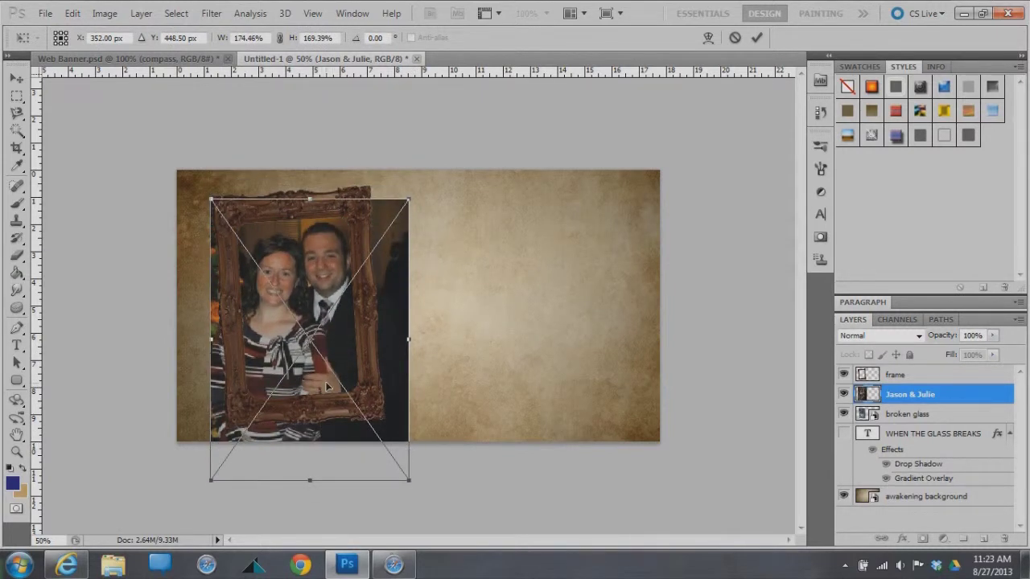
pyautogui.moveTo(409, 480); pyautogui.dragTo(402, 472)
pyautogui.moveTo(326, 382); pyautogui.dragTo(335, 393)
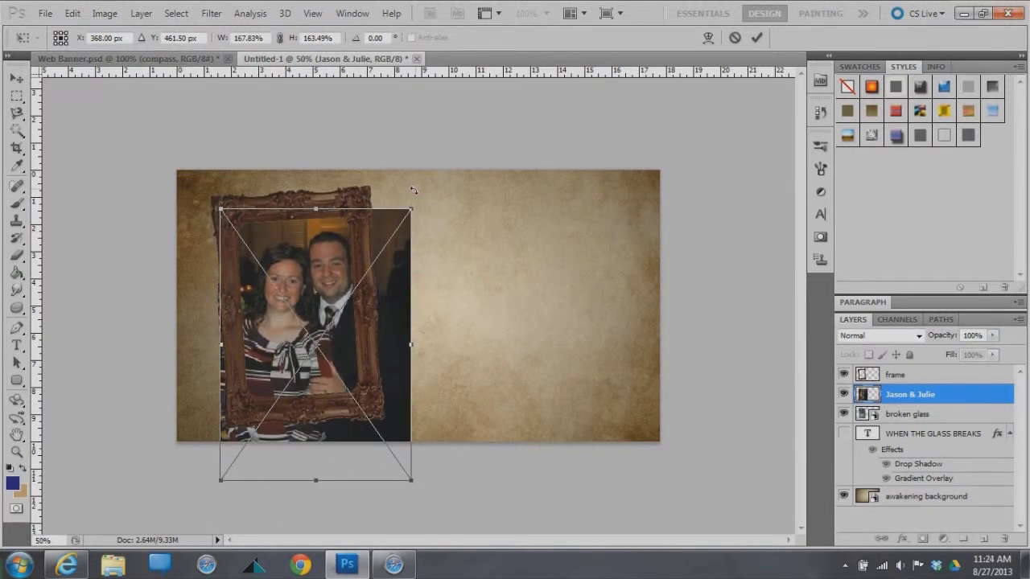
pyautogui.moveTo(412, 190); pyautogui.dragTo(401, 185)
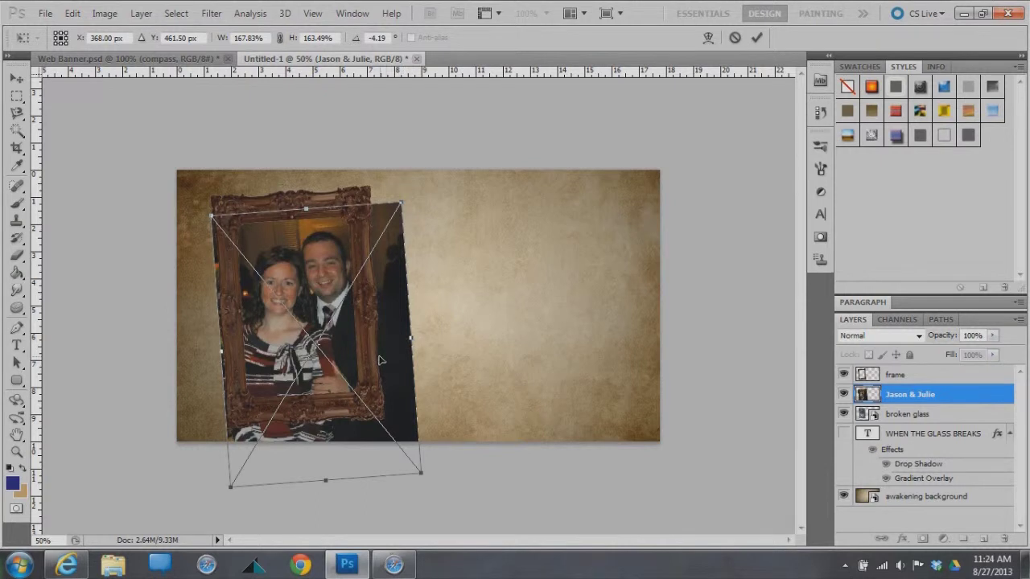
pyautogui.moveTo(382, 361); pyautogui.dragTo(374, 356)
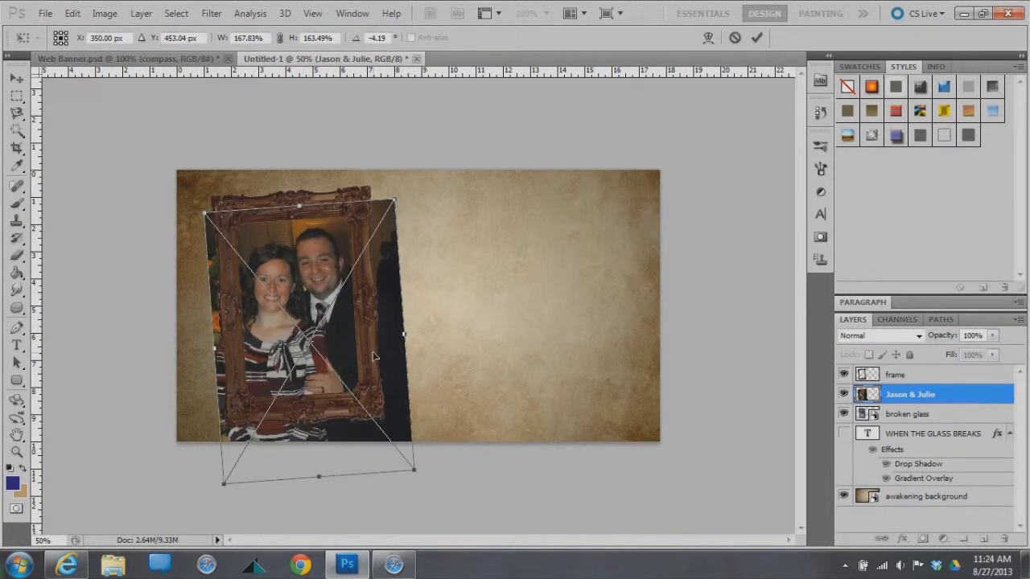
pyautogui.click(757, 37)
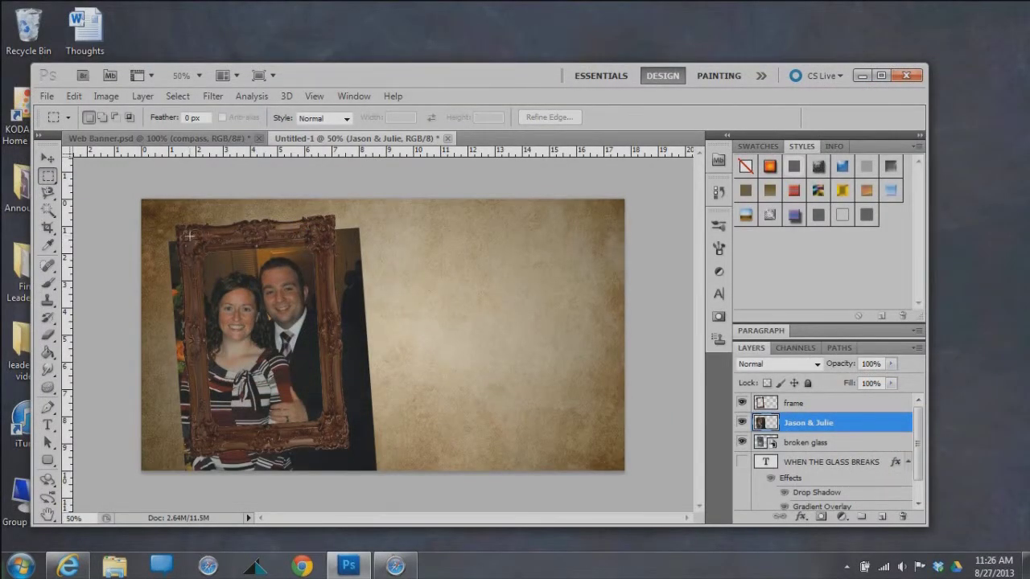
# Step: Trim the couple's photo to the frame by selecting the framed area, inverting the selection, deleting the excess, and deselecting
pyautogui.moveTo(189, 236); pyautogui.dragTo(326, 434)
pyautogui.rightClick(303, 386)
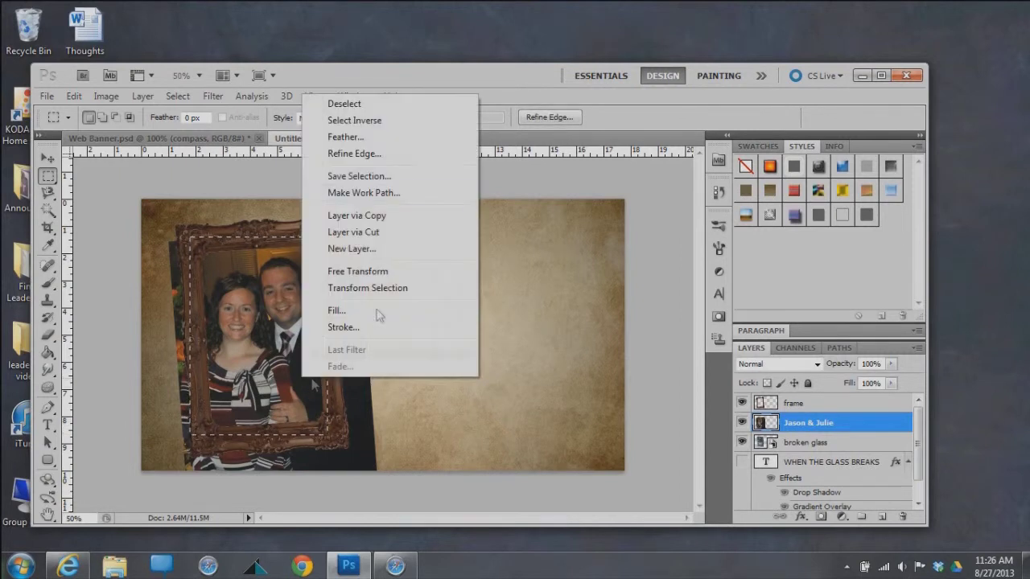
pyautogui.click(363, 121)
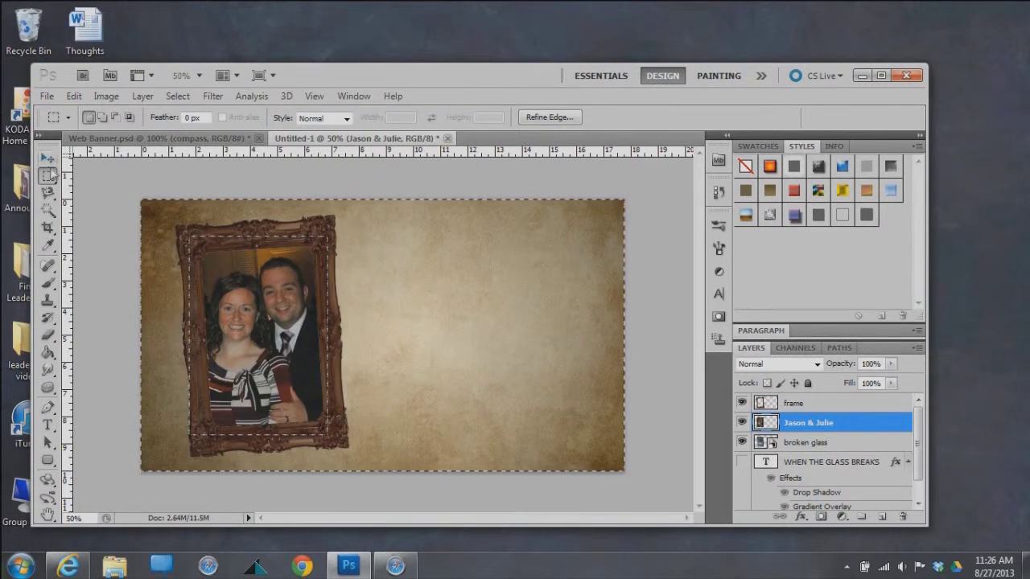
pyautogui.click(367, 290)
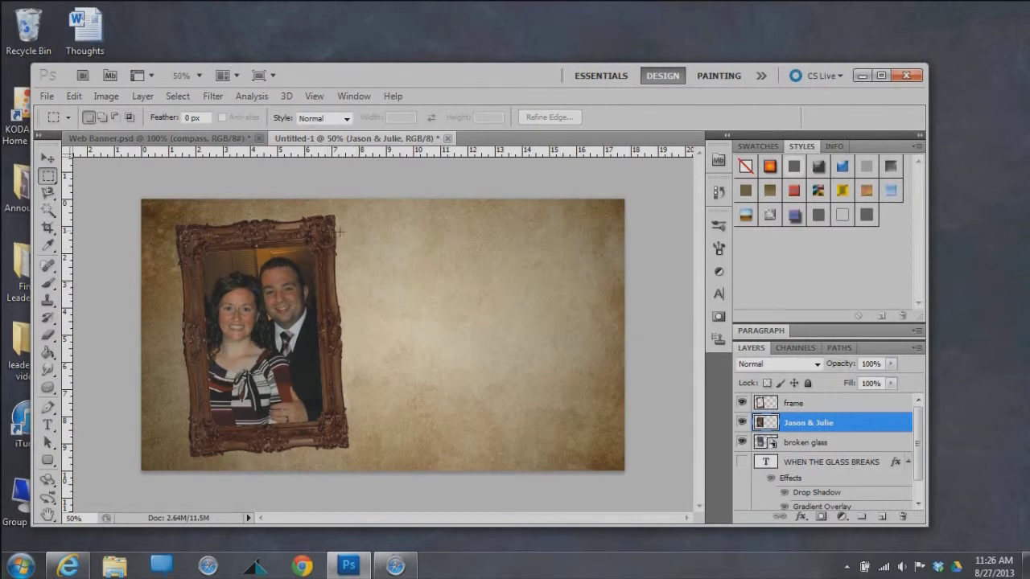
# Step: Add a drop shadow to the frame layer with a size of 40 px and a spread of 10%
pyautogui.click(809, 404)
pyautogui.rightClick(811, 403)
pyautogui.click(873, 59)
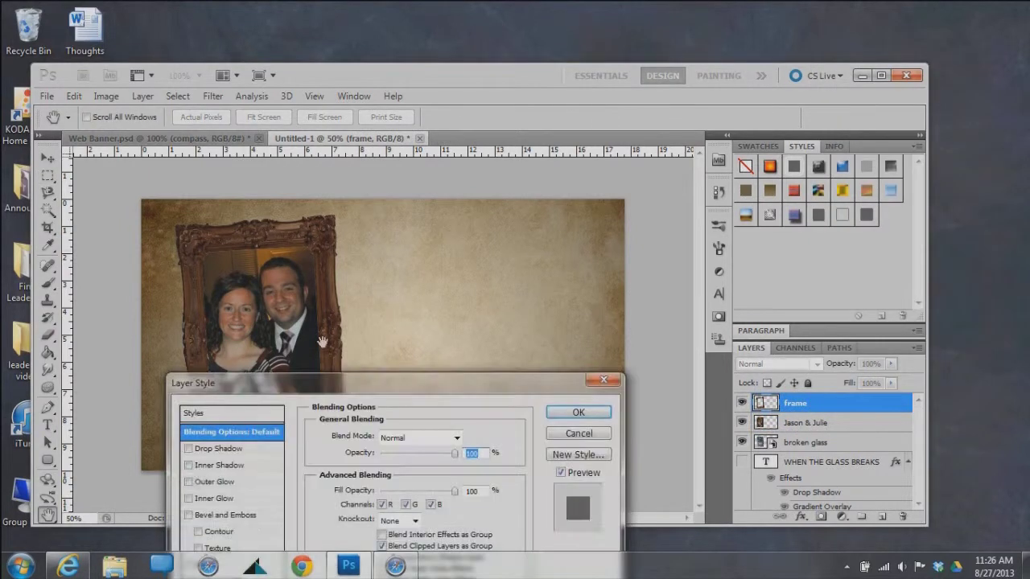
pyautogui.click(216, 448)
pyautogui.moveTo(346, 385); pyautogui.dragTo(665, 169)
pyautogui.moveTo(634, 327); pyautogui.dragTo(644, 327)
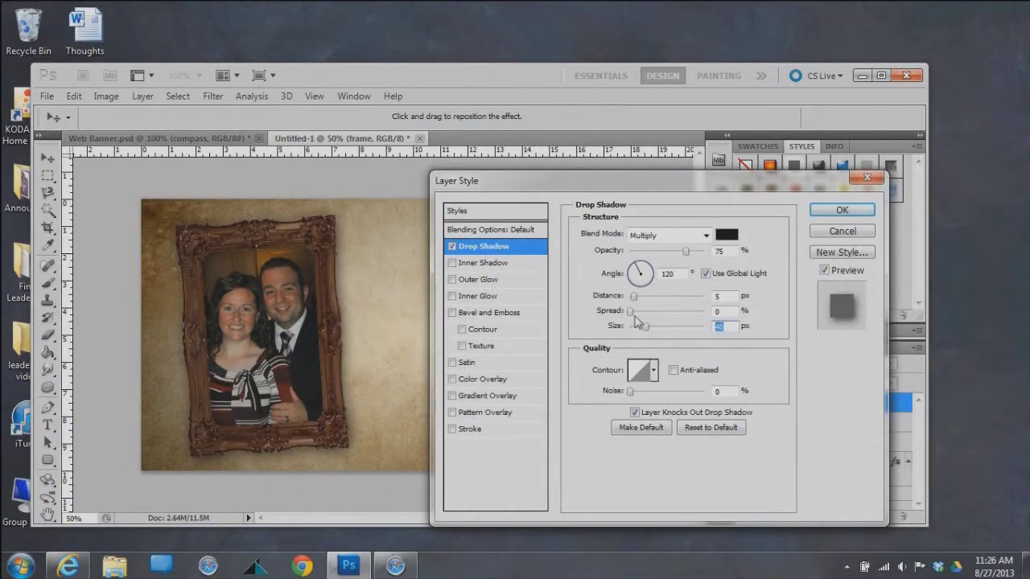
pyautogui.click(630, 312)
pyautogui.moveTo(636, 310); pyautogui.dragTo(637, 316)
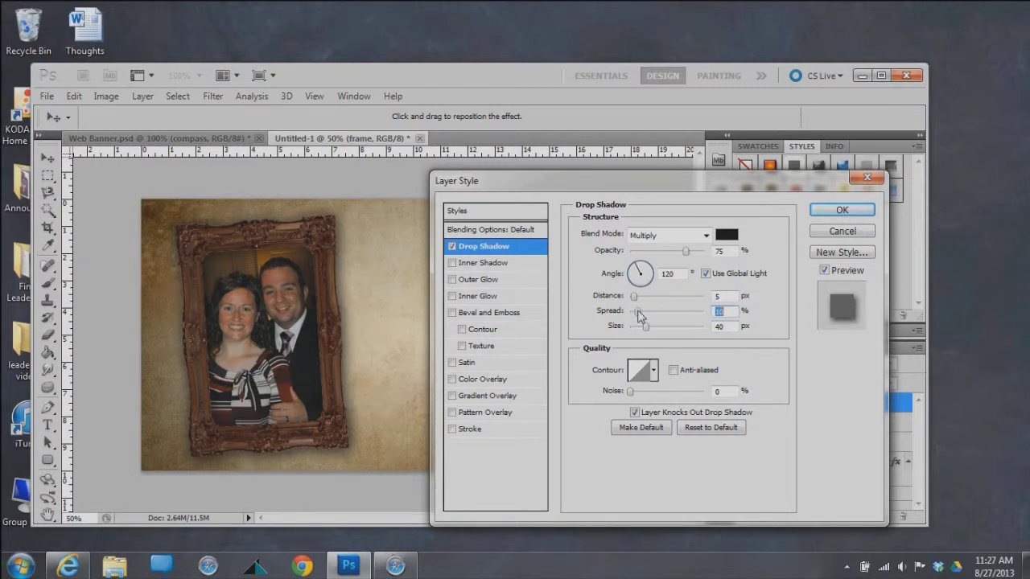
# Step: Set the frame shadow's angle to 65° and its spread to about 21%, and apply the layer style
pyautogui.moveTo(640, 273)
pyautogui.mouseDown()
pyautogui.moveTo(638, 286)
pyautogui.moveTo(652, 273)
pyautogui.mouseUp()
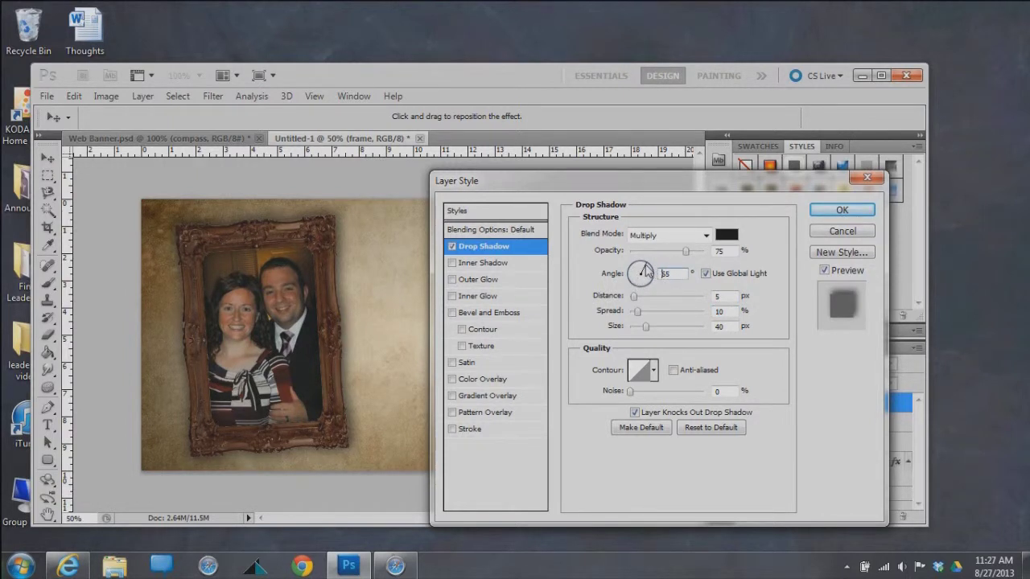
pyautogui.click(646, 271)
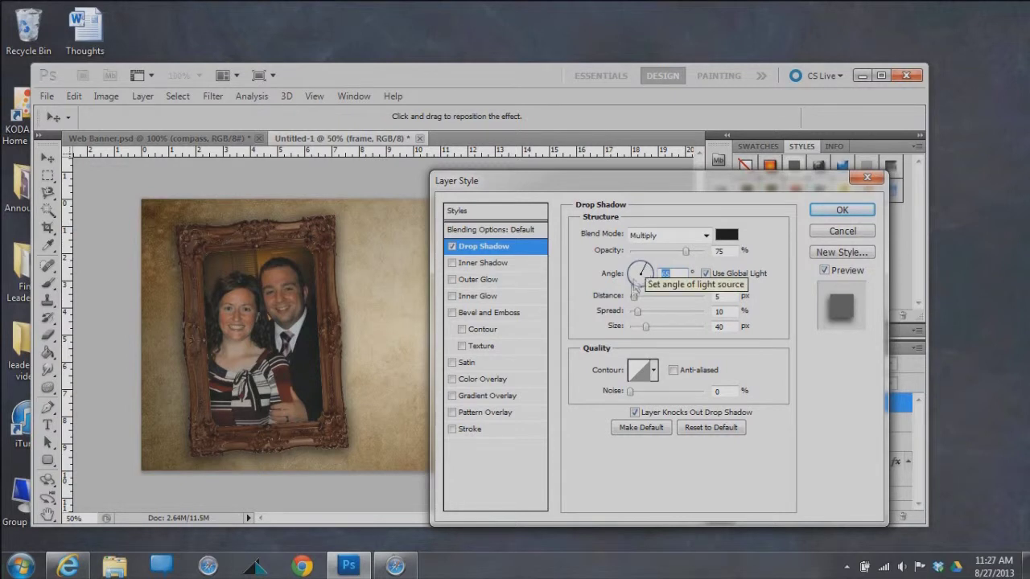
pyautogui.moveTo(637, 312); pyautogui.dragTo(647, 314)
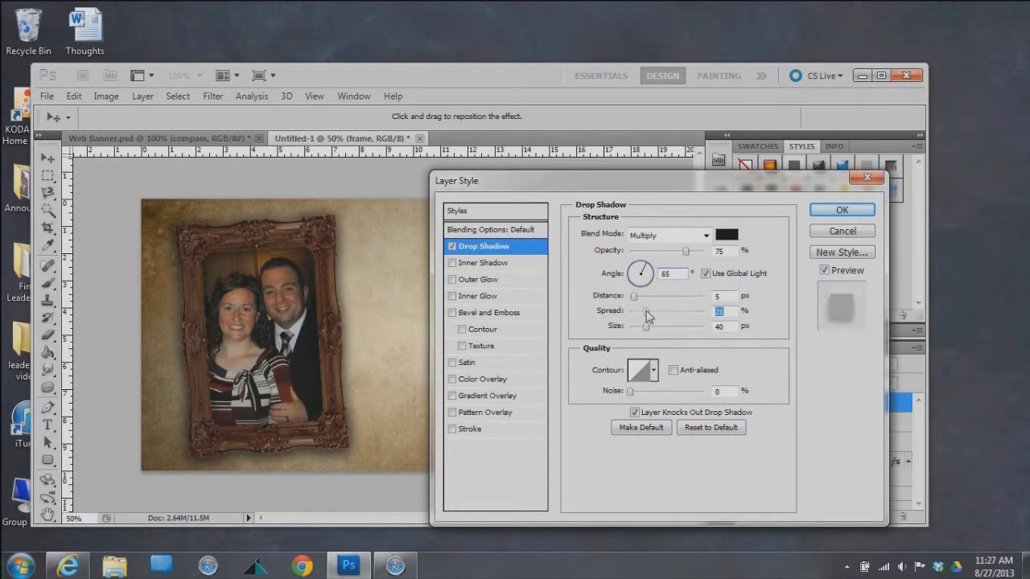
pyautogui.click(837, 211)
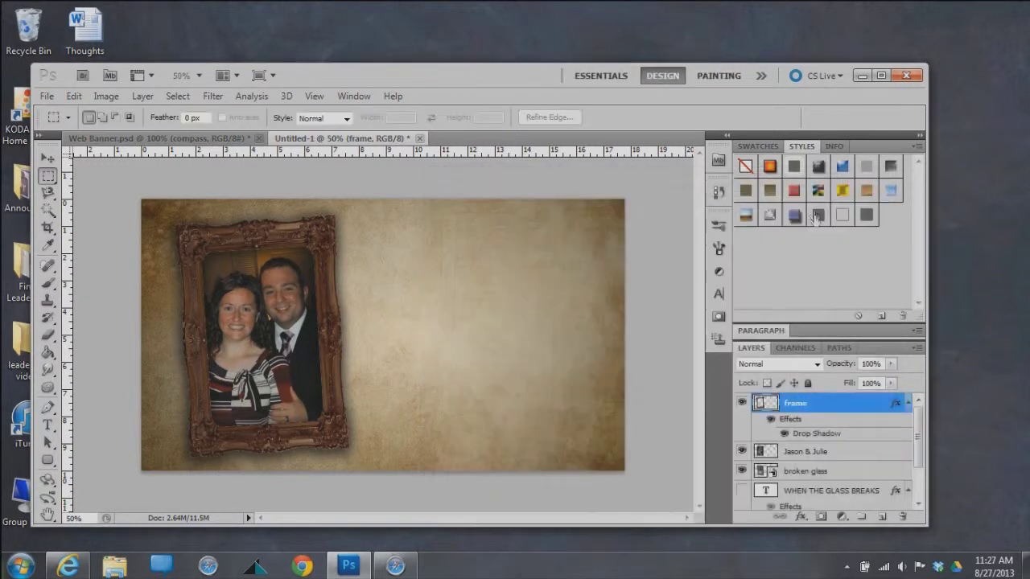
# Step: Set the couple's photo layer to the Lighten blend mode in its blending options so the broken glass shows through
pyautogui.click(792, 452)
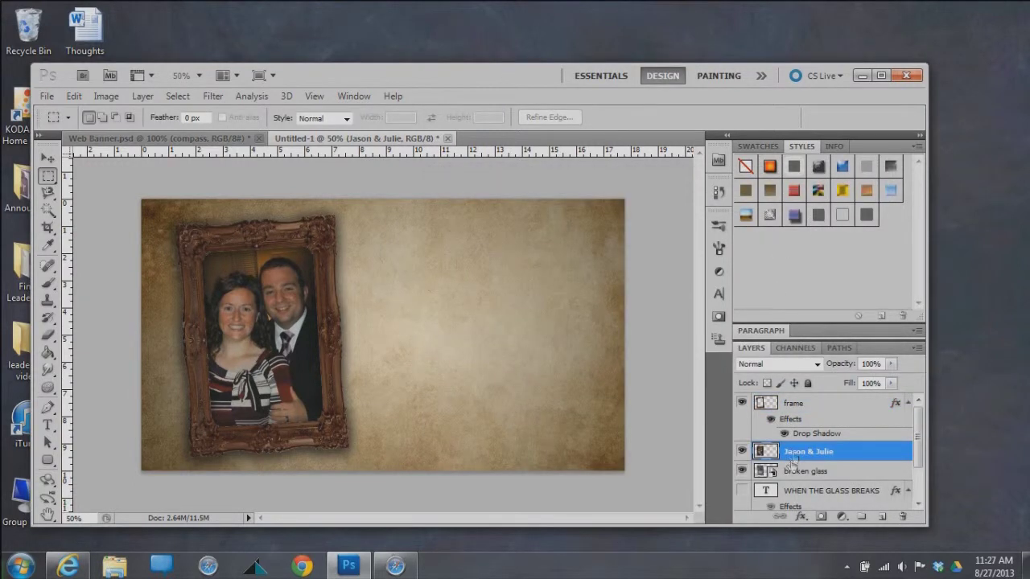
pyautogui.click(741, 451)
pyautogui.click(740, 451)
pyautogui.rightClick(798, 457)
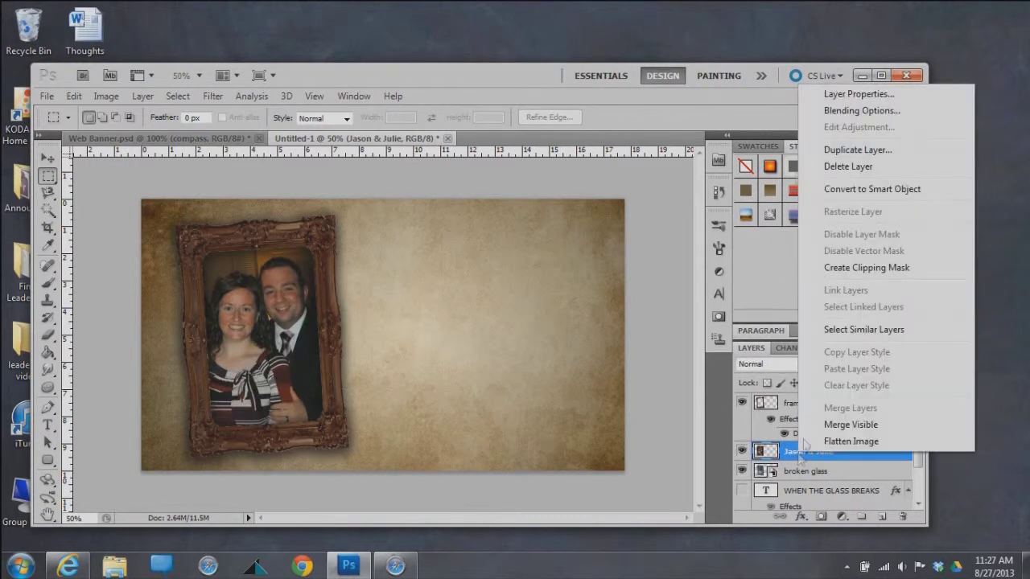
pyautogui.click(822, 112)
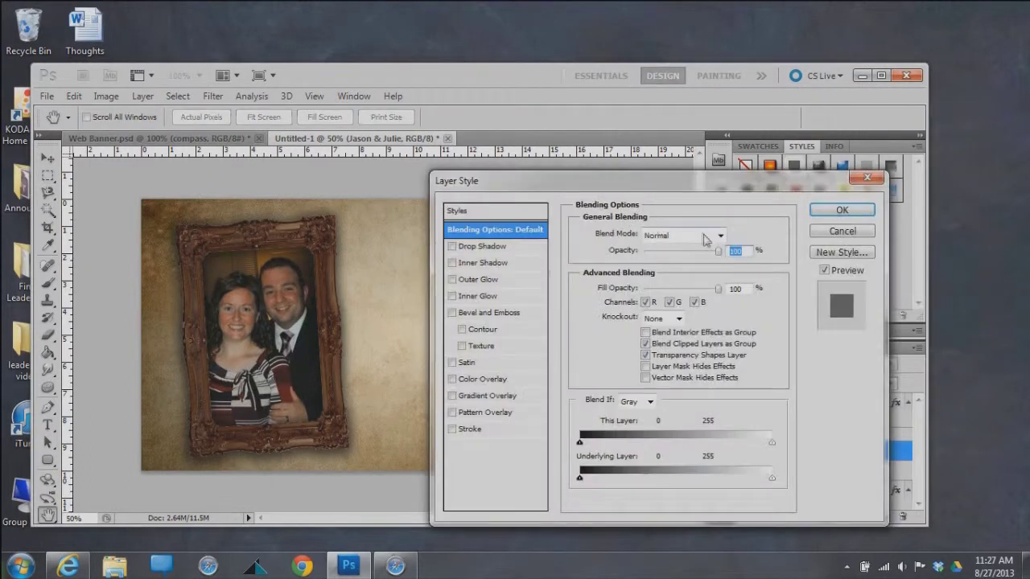
pyautogui.click(721, 236)
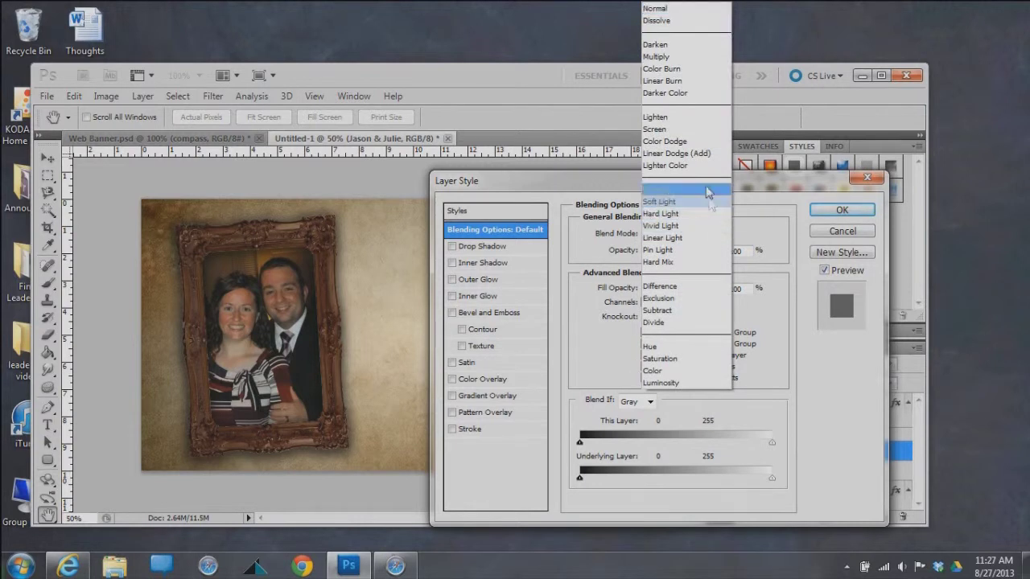
pyautogui.click(697, 117)
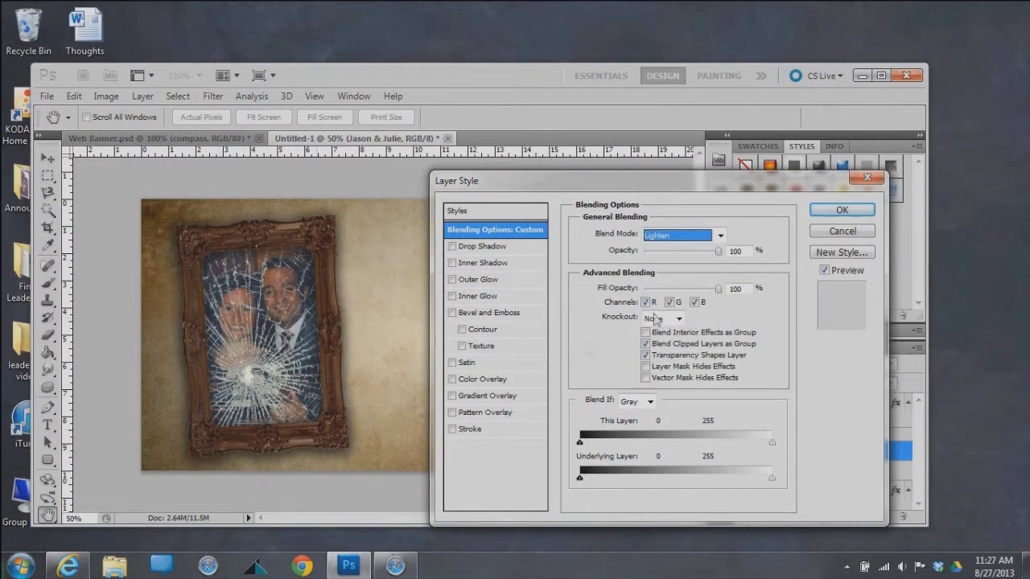
pyautogui.click(827, 212)
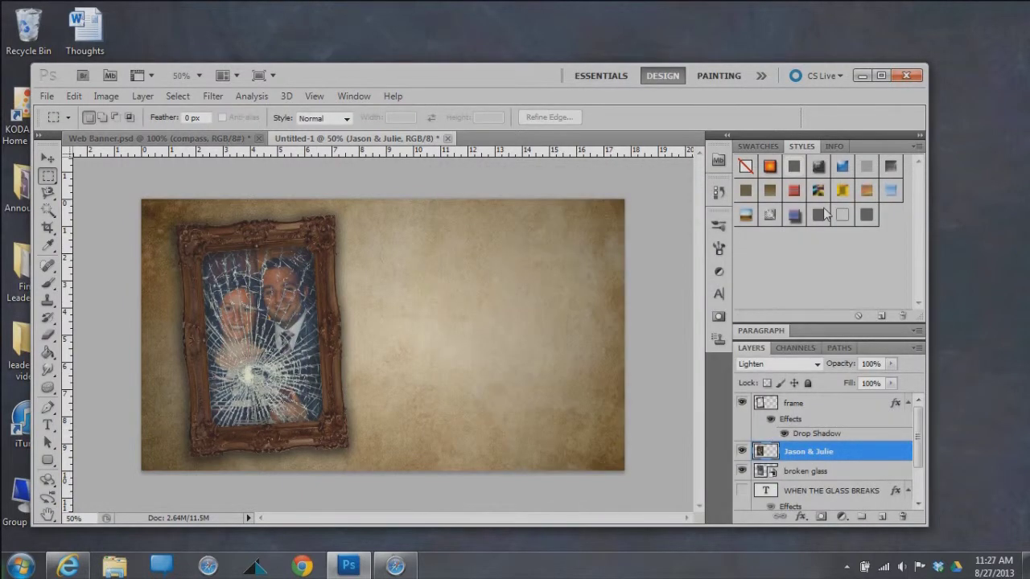
# Step: Make the WHEN THE GLASS BREAKS title text layer visible
pyautogui.click(741, 491)
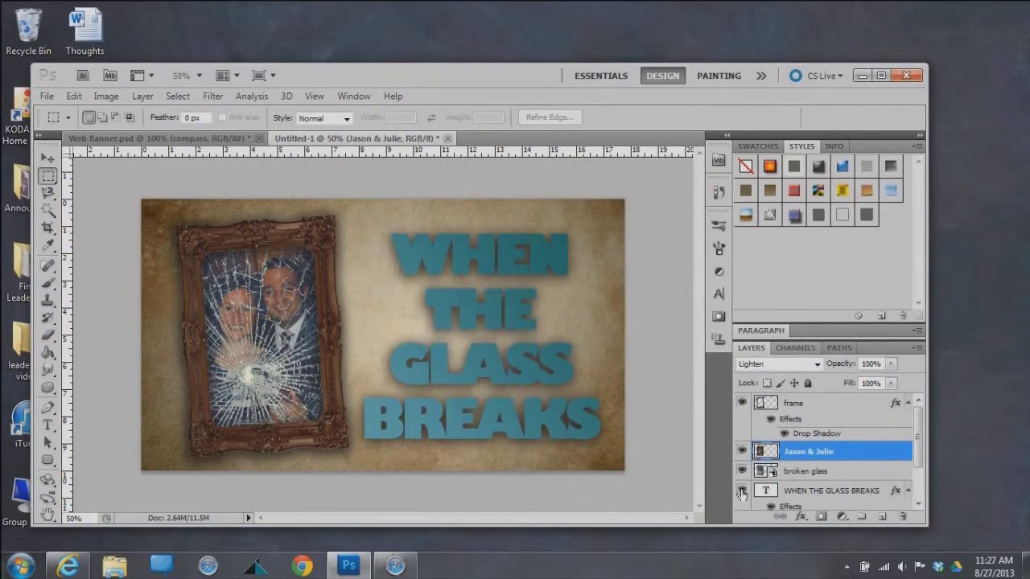